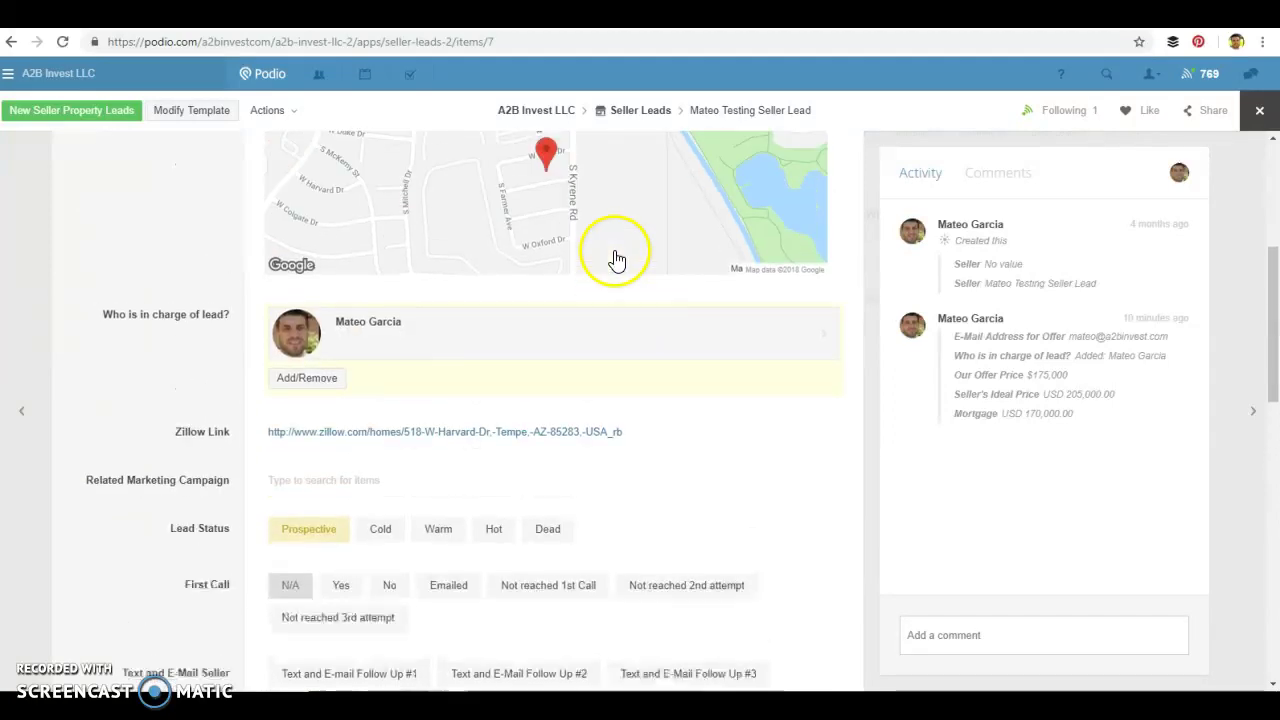
Step: Scroll through the seller lead to select its Our Offer Price field
{"action": "scroll", "coordinate": [400, 265], "scroll_direction": "up", "scroll_amount": 1}
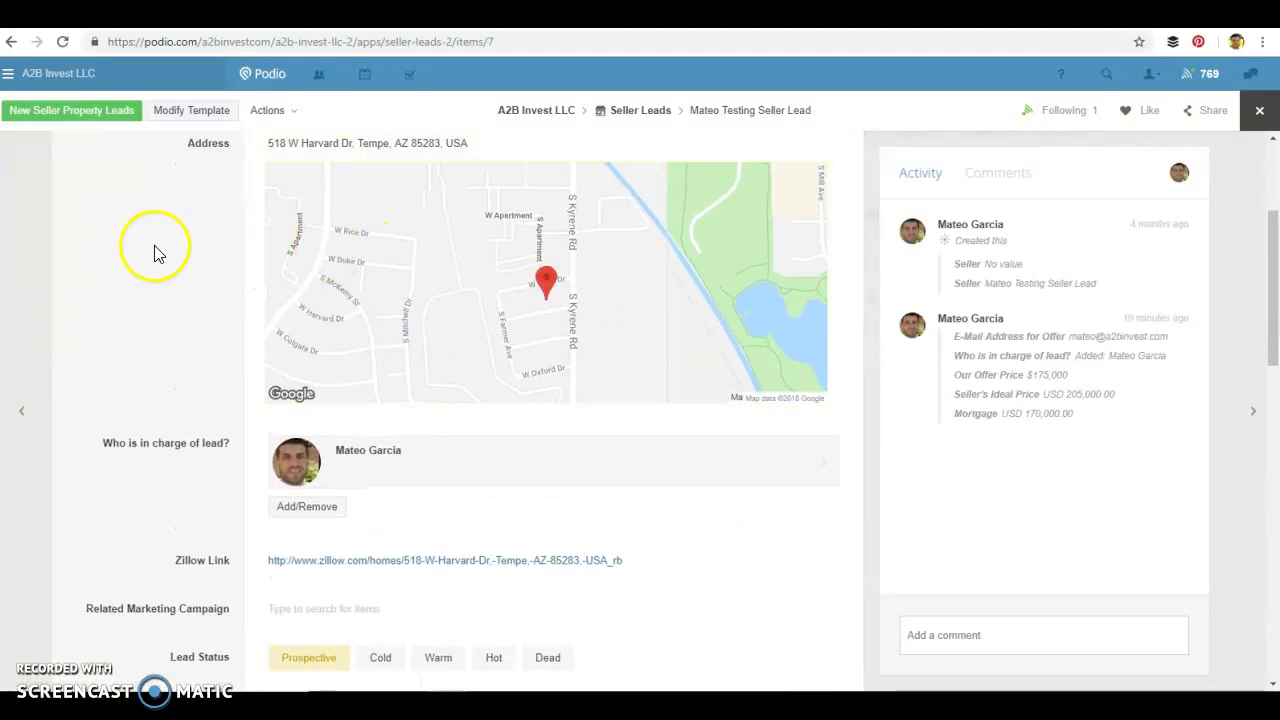
{"action": "scroll", "coordinate": [175, 262], "scroll_direction": "up", "scroll_amount": 1}
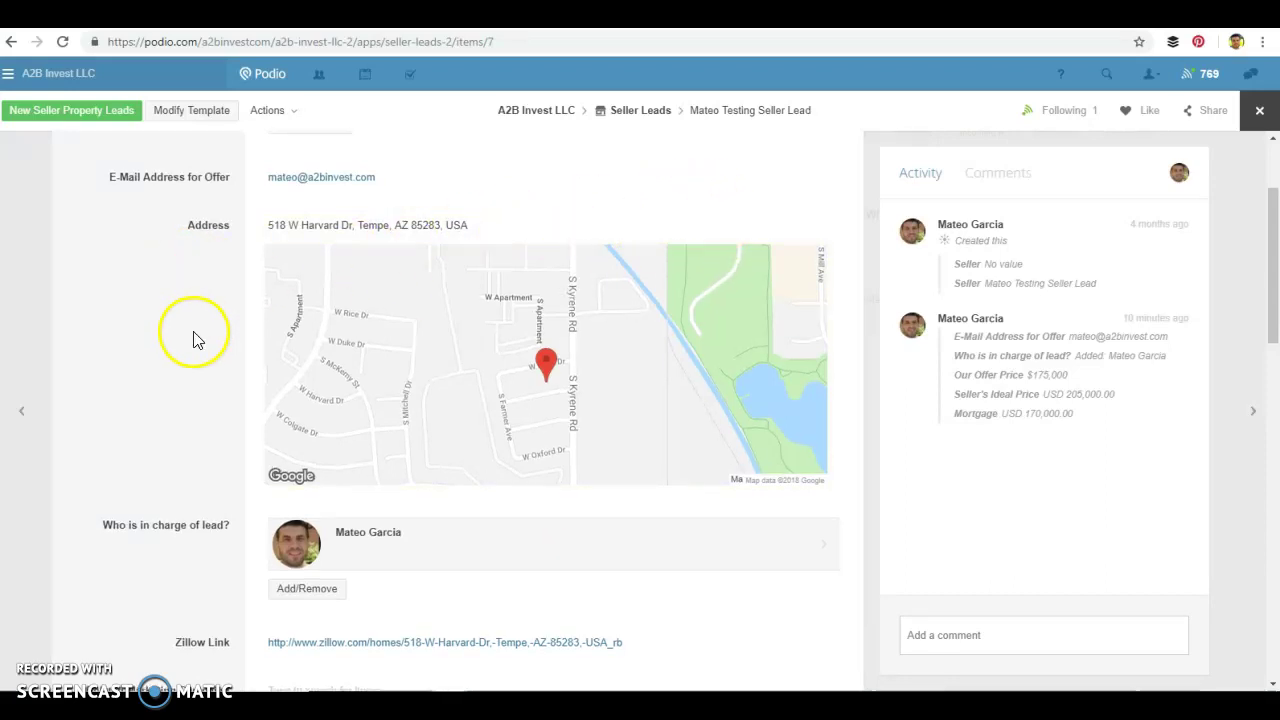
{"action": "scroll", "coordinate": [195, 340], "scroll_direction": "up", "scroll_amount": 1}
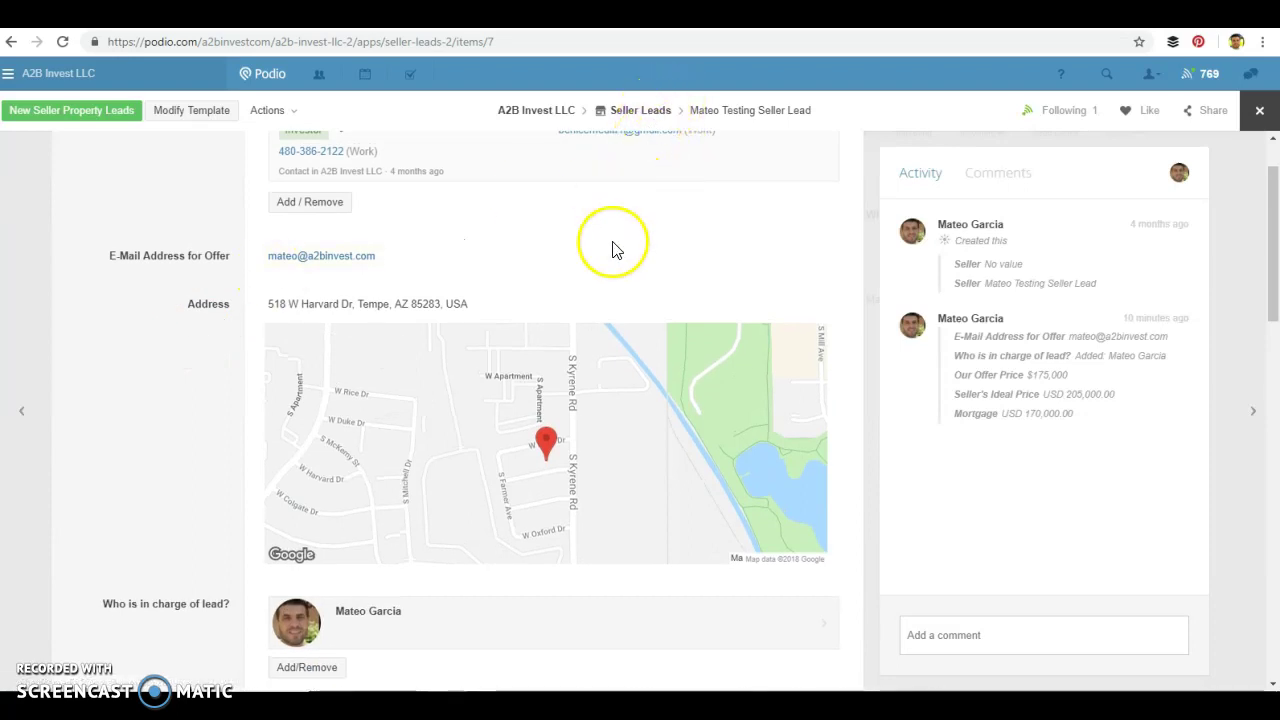
{"action": "scroll", "coordinate": [560, 270], "scroll_direction": "up", "scroll_amount": 1}
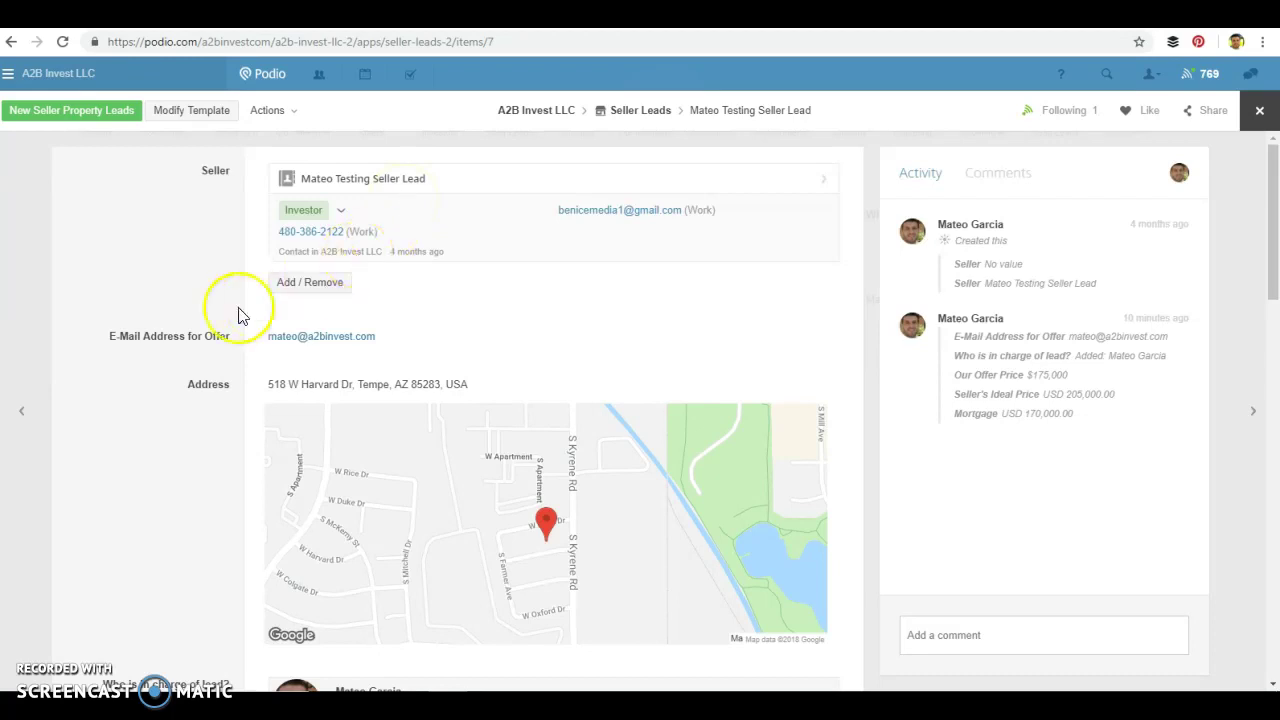
{"action": "scroll", "coordinate": [238, 316], "scroll_direction": "down", "scroll_amount": 1}
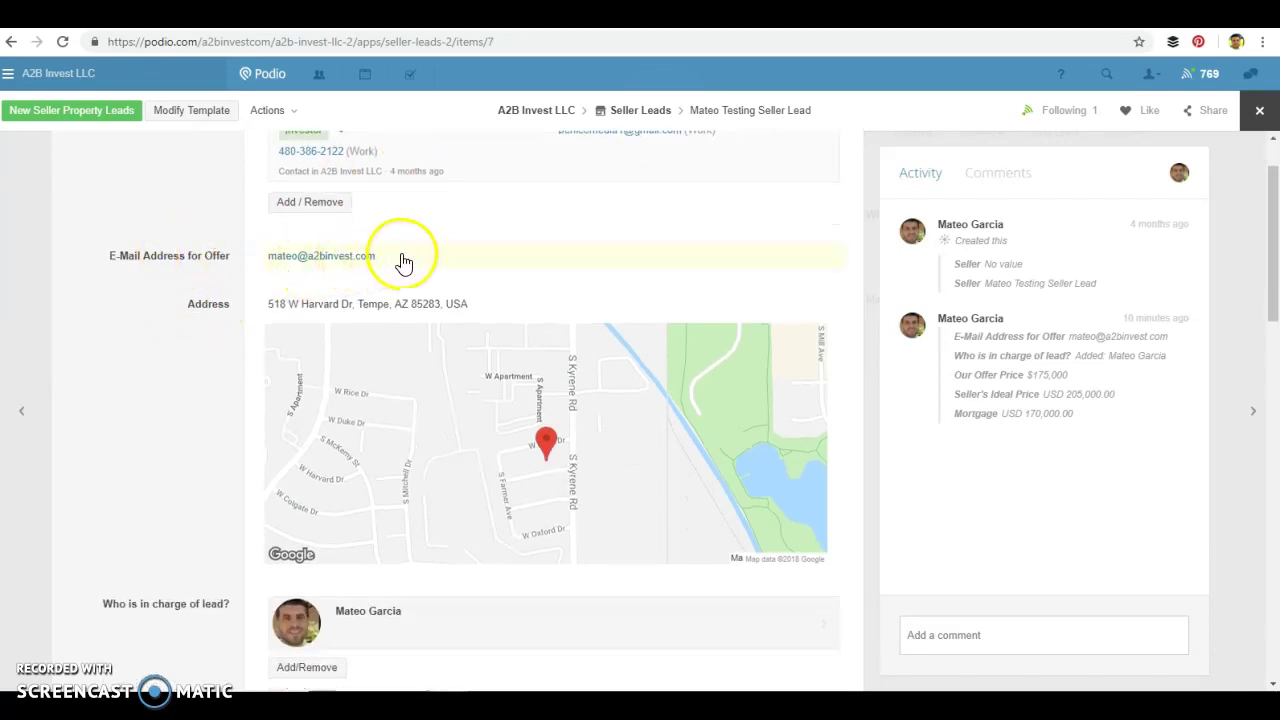
{"action": "scroll", "coordinate": [358, 302], "scroll_direction": "down", "scroll_amount": 4}
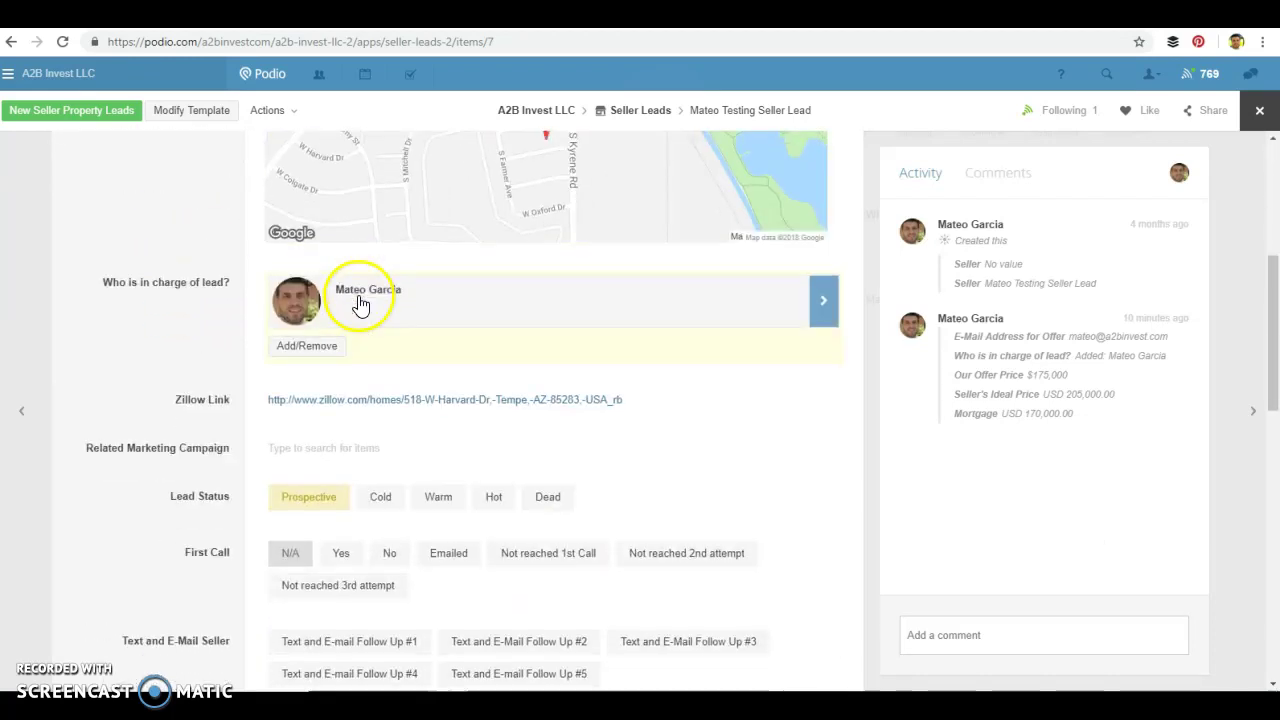
{"action": "scroll", "coordinate": [360, 305], "scroll_direction": "down", "scroll_amount": 1}
{"action": "scroll", "coordinate": [414, 286], "scroll_direction": "down", "scroll_amount": 1}
{"action": "scroll", "coordinate": [386, 309], "scroll_direction": "down", "scroll_amount": 1}
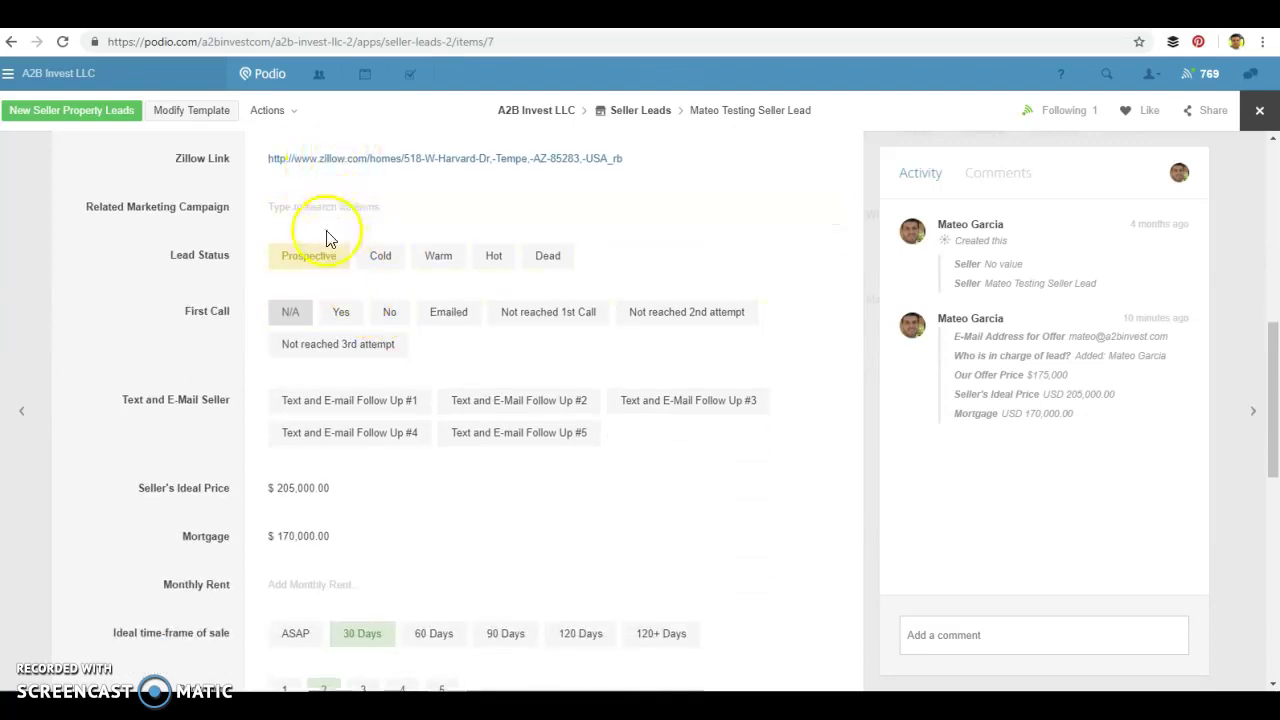
{"action": "scroll", "coordinate": [320, 250], "scroll_direction": "down", "scroll_amount": 2}
{"action": "scroll", "coordinate": [300, 280], "scroll_direction": "down", "scroll_amount": 1}
{"action": "scroll", "coordinate": [272, 318], "scroll_direction": "down", "scroll_amount": 1}
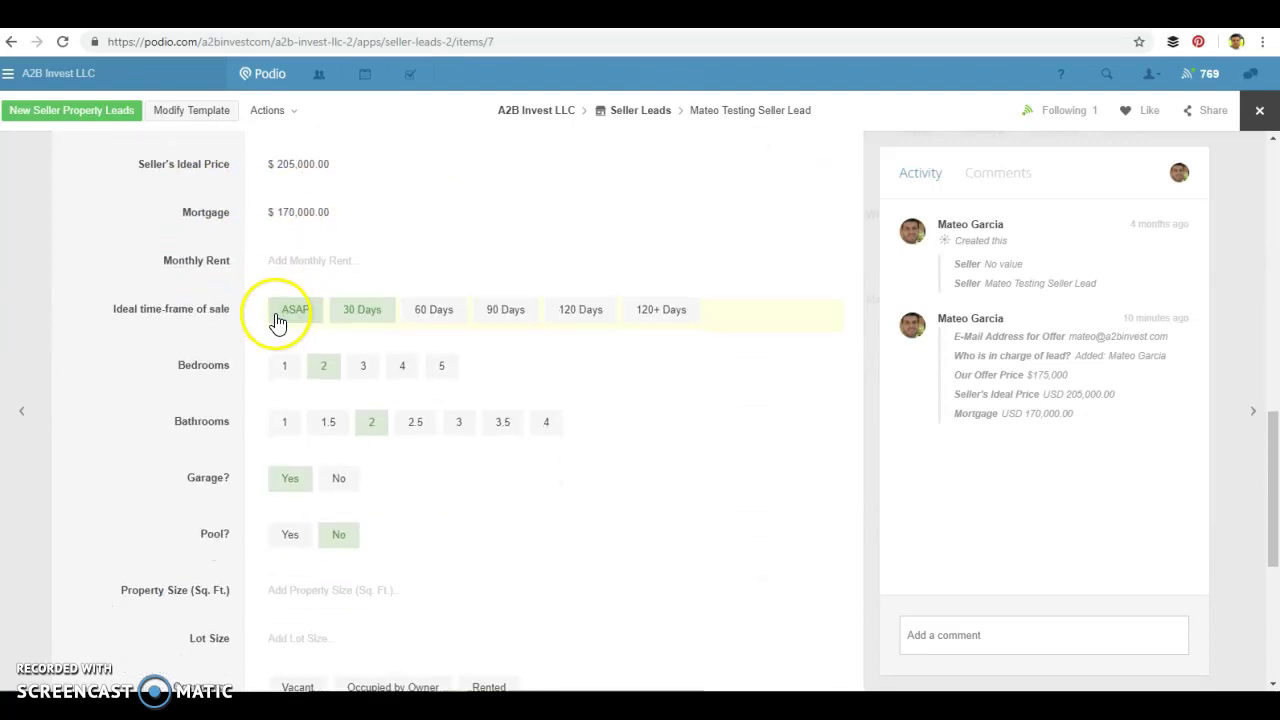
{"action": "scroll", "coordinate": [274, 322], "scroll_direction": "down", "scroll_amount": 1}
{"action": "scroll", "coordinate": [274, 322], "scroll_direction": "down", "scroll_amount": 2}
{"action": "scroll", "coordinate": [213, 430], "scroll_direction": "down", "scroll_amount": 1}
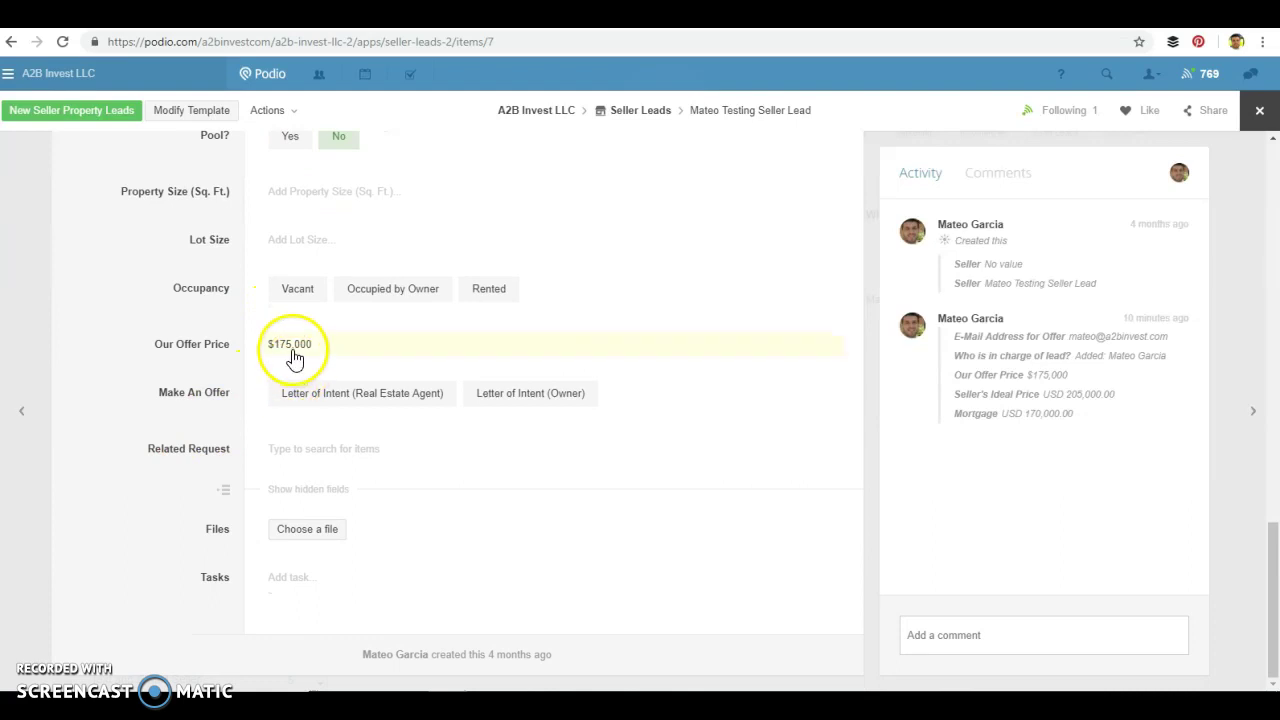
{"action": "left_click", "coordinate": [346, 344]}
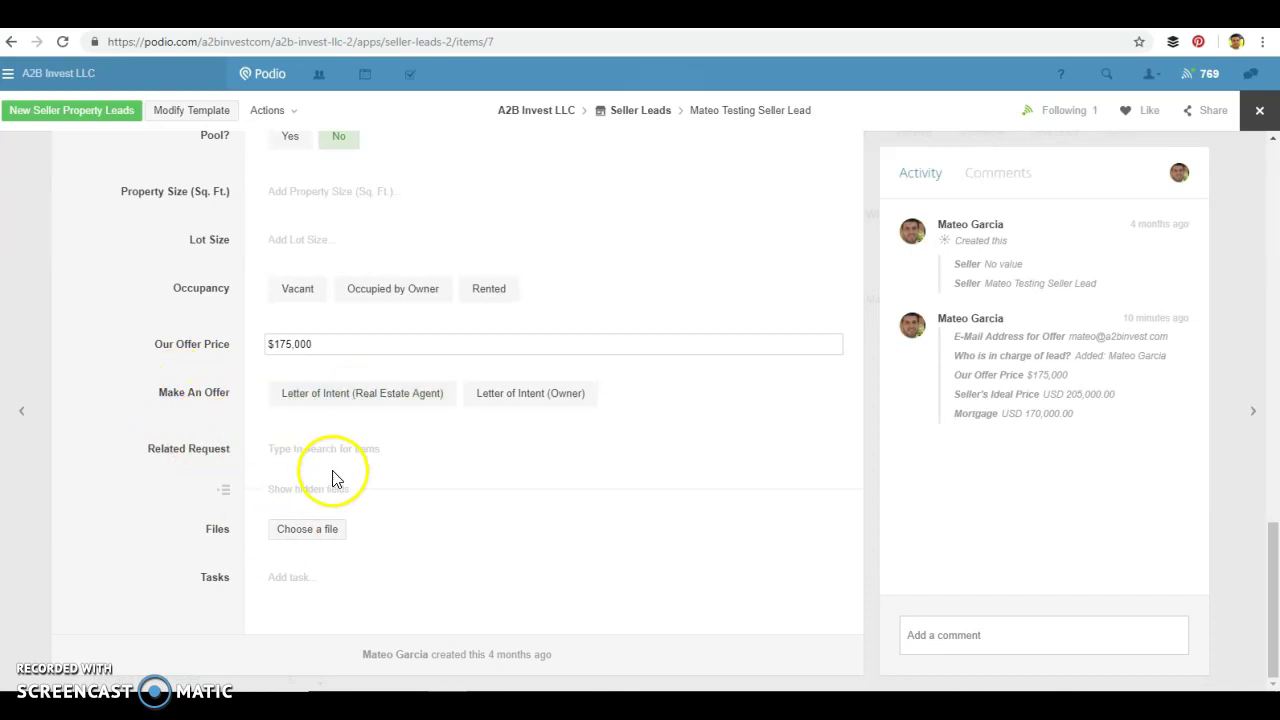
Step: Set the Make An Offer choice to Letter of Intent (Owner)
{"action": "left_click", "coordinate": [530, 400]}
{"action": "left_click", "coordinate": [325, 405]}
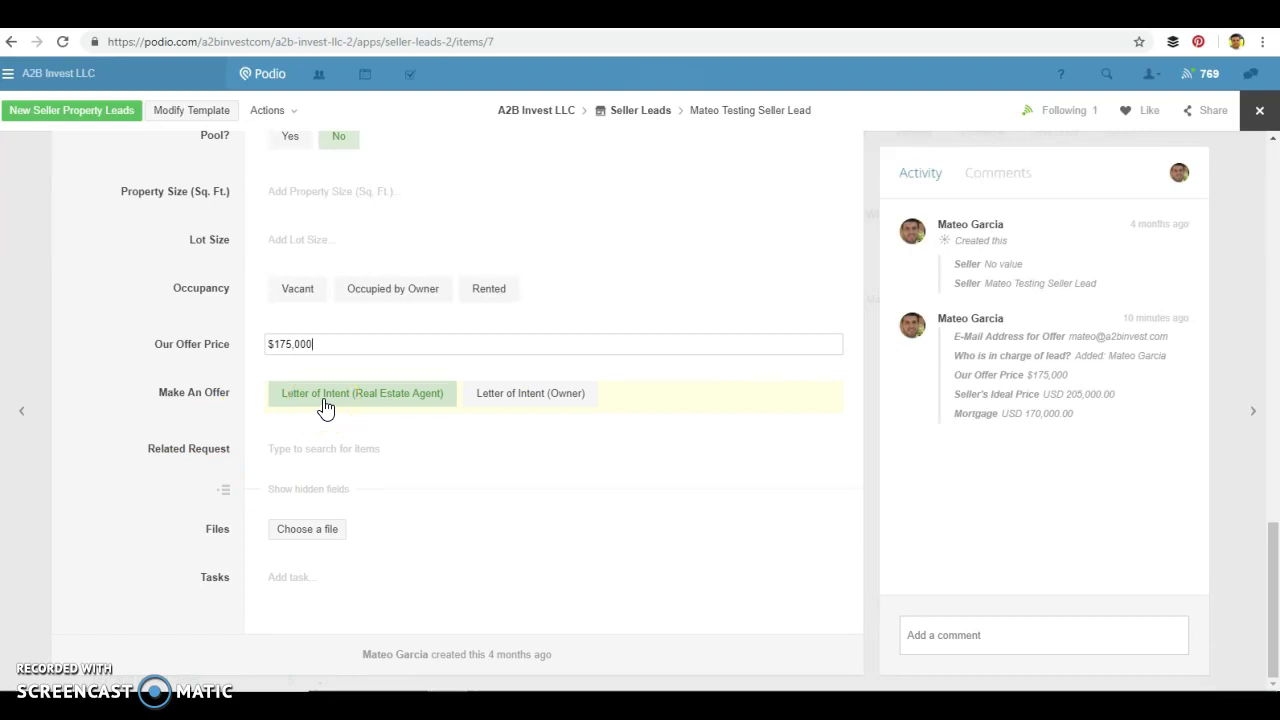
{"action": "left_click", "coordinate": [326, 405]}
{"action": "left_click", "coordinate": [525, 413]}
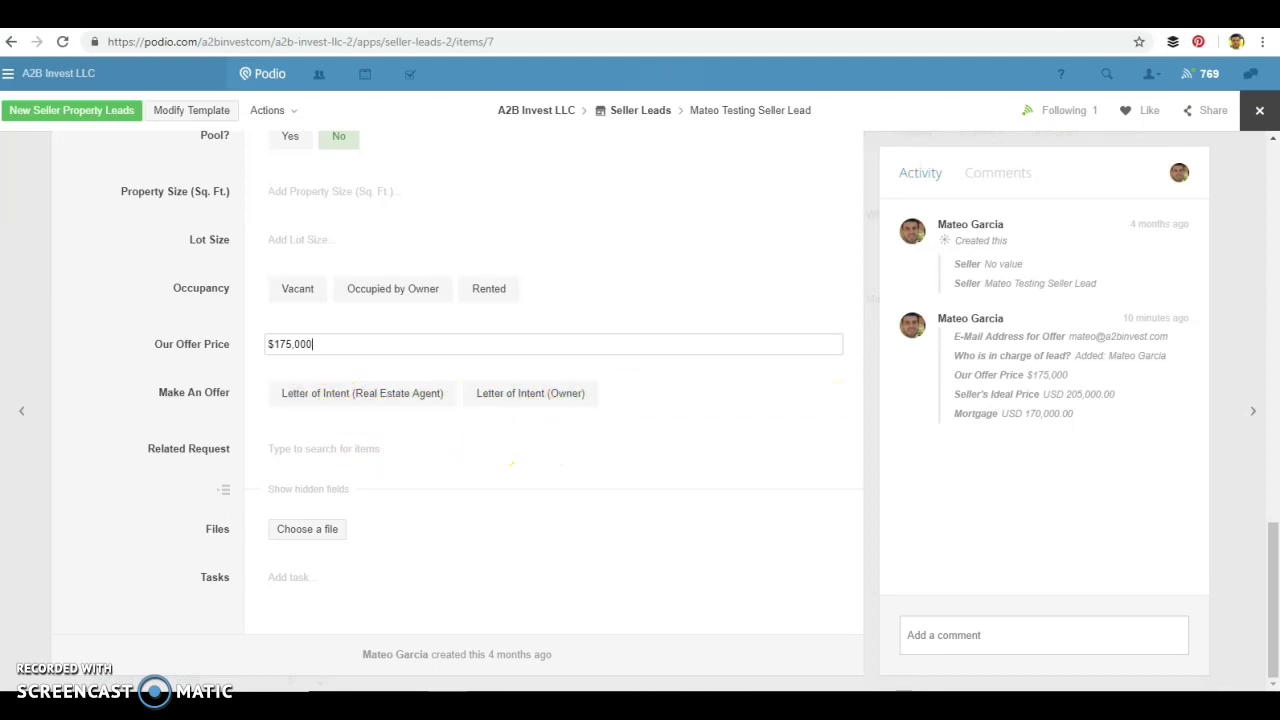
{"action": "scroll", "coordinate": [1020, 362], "scroll_direction": "up", "scroll_amount": 3}
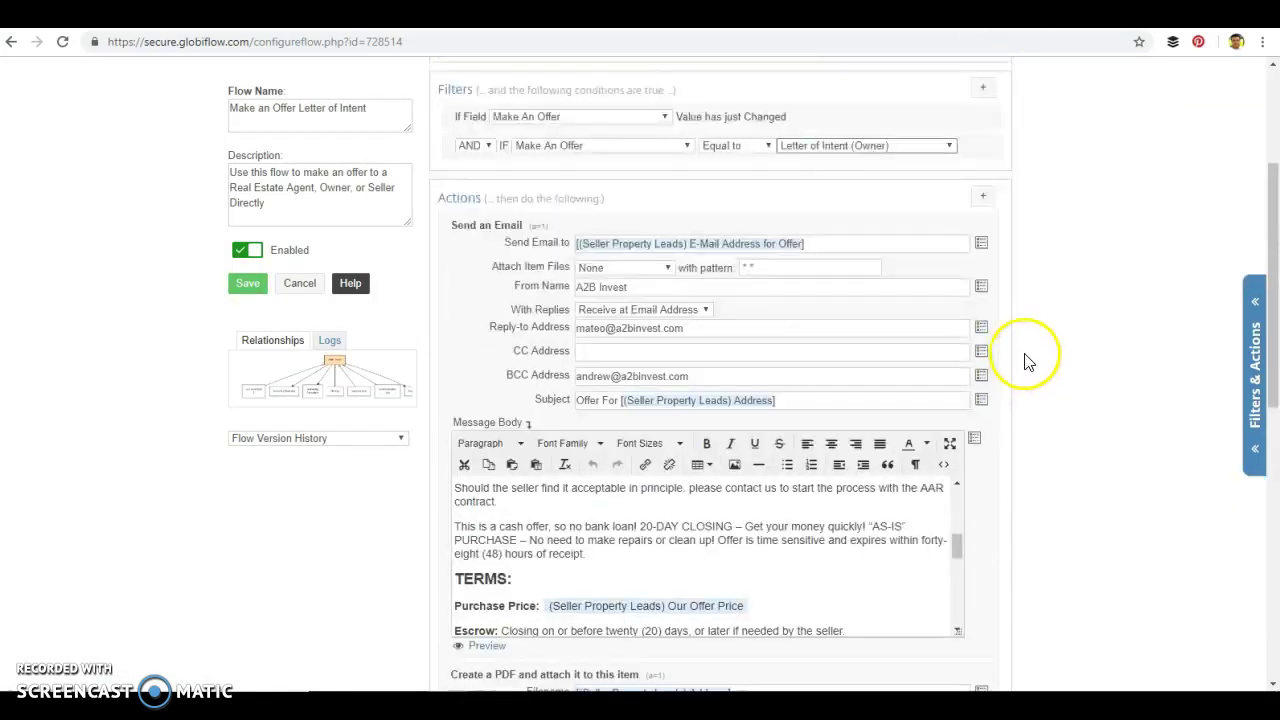
{"action": "scroll", "coordinate": [1028, 358], "scroll_direction": "up", "scroll_amount": 2}
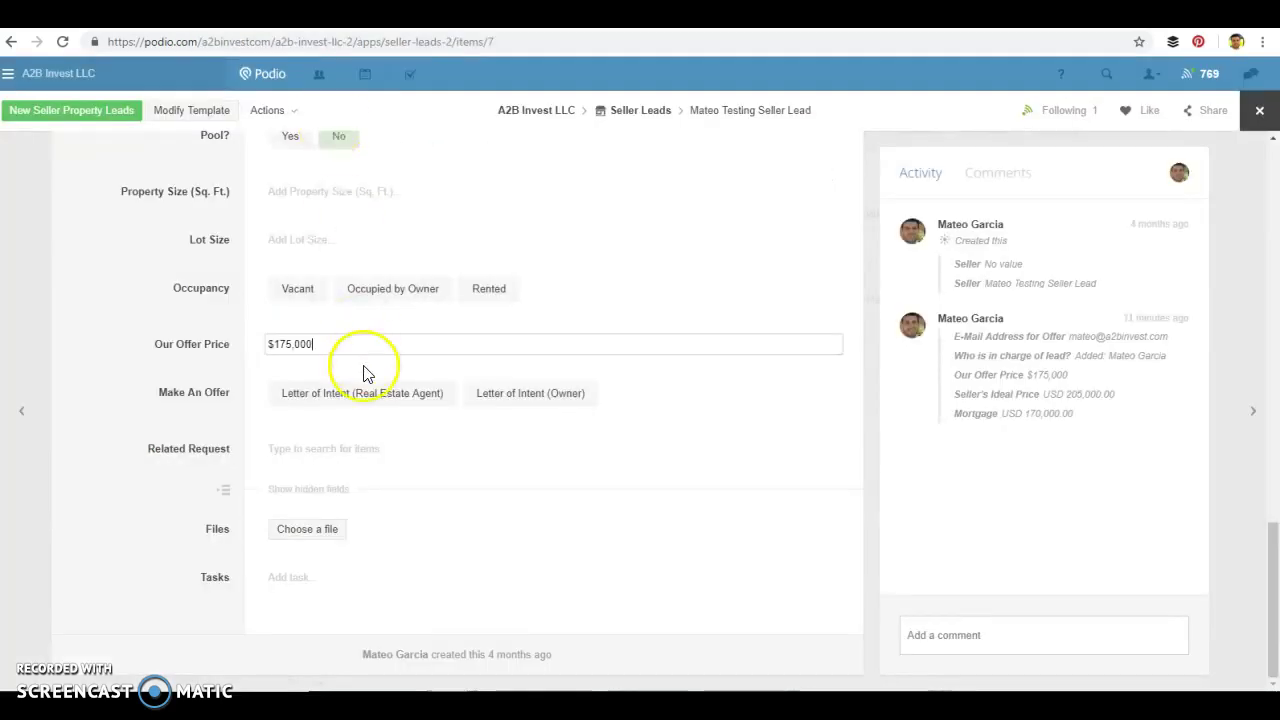
{"action": "scroll", "coordinate": [394, 405], "scroll_direction": "up", "scroll_amount": 3}
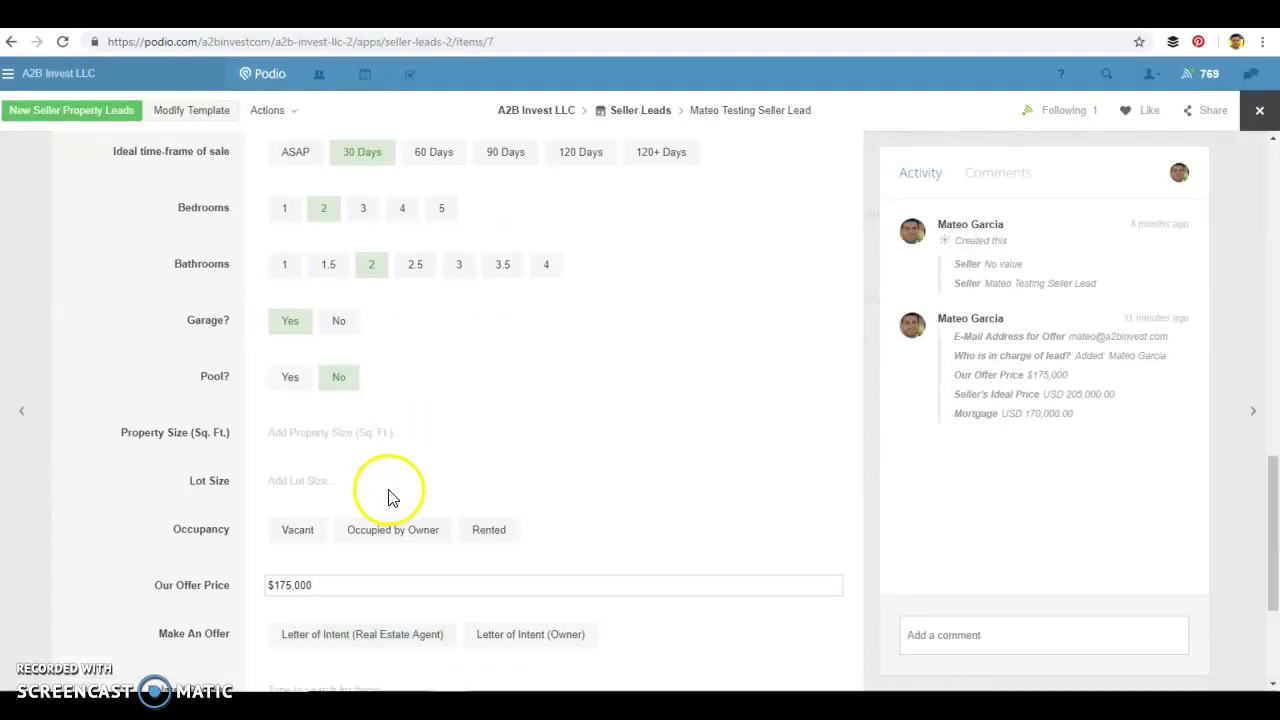
{"action": "scroll", "coordinate": [170, 590], "scroll_direction": "down", "scroll_amount": 2}
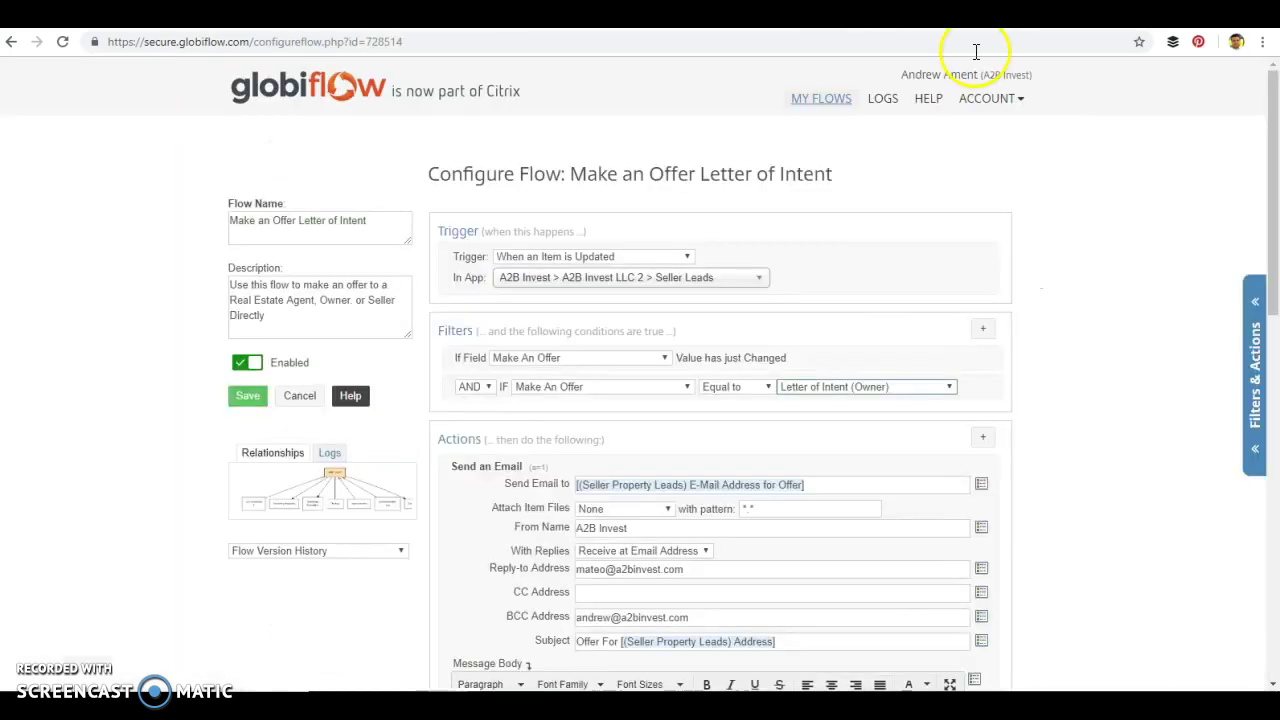
{"action": "scroll", "coordinate": [731, 565], "scroll_direction": "down", "scroll_amount": 2}
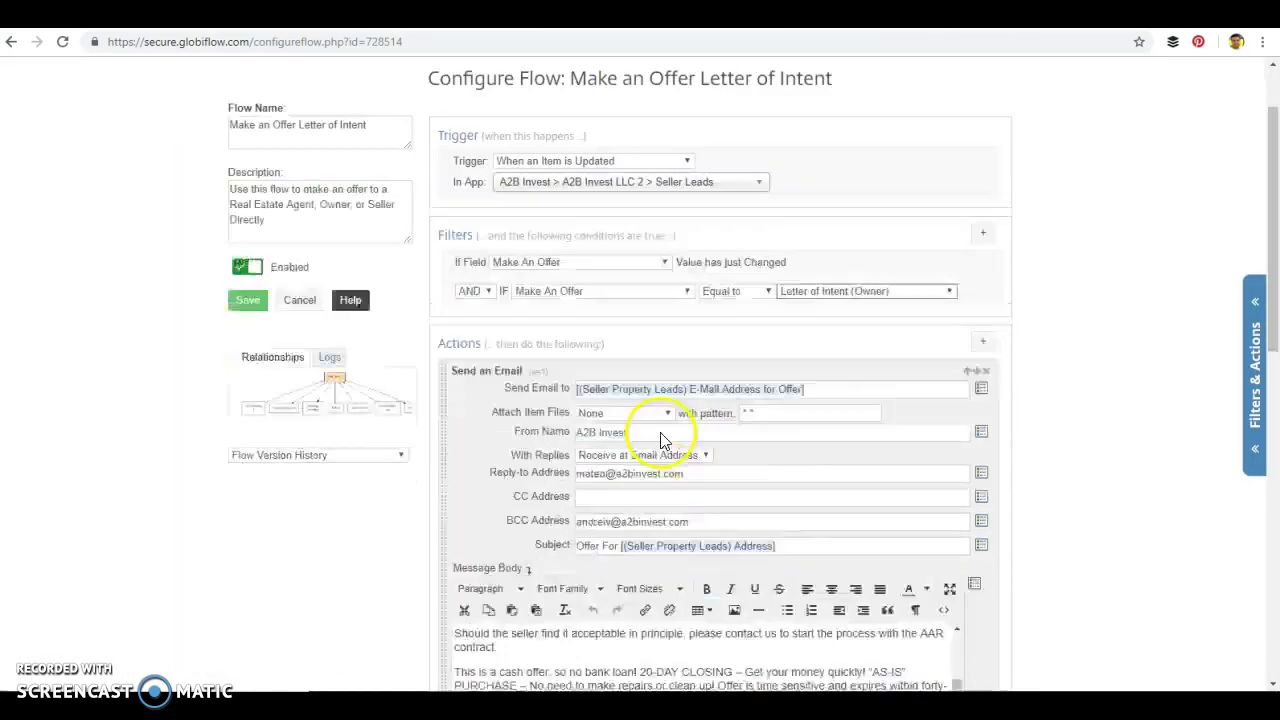
{"action": "scroll", "coordinate": [500, 429], "scroll_direction": "down", "scroll_amount": 1}
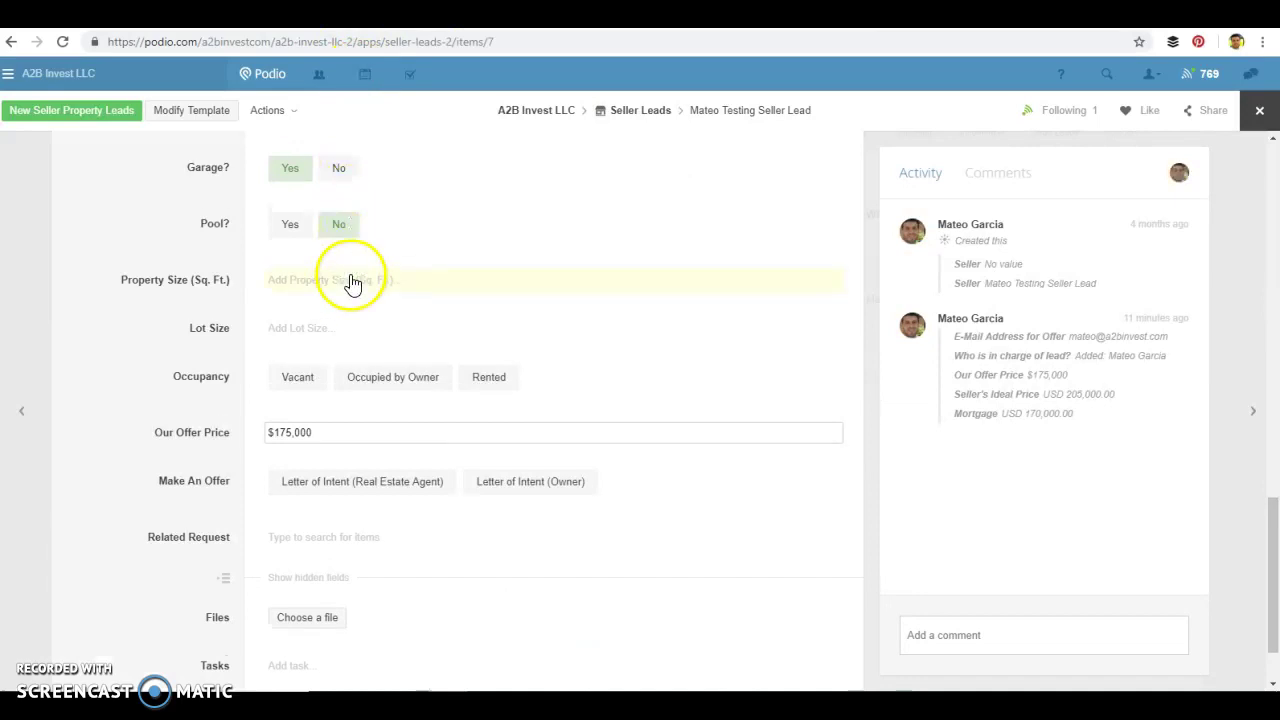
{"action": "scroll", "coordinate": [349, 277], "scroll_direction": "up", "scroll_amount": 5}
{"action": "scroll", "coordinate": [365, 278], "scroll_direction": "up", "scroll_amount": 5}
{"action": "scroll", "coordinate": [365, 278], "scroll_direction": "up", "scroll_amount": 3}
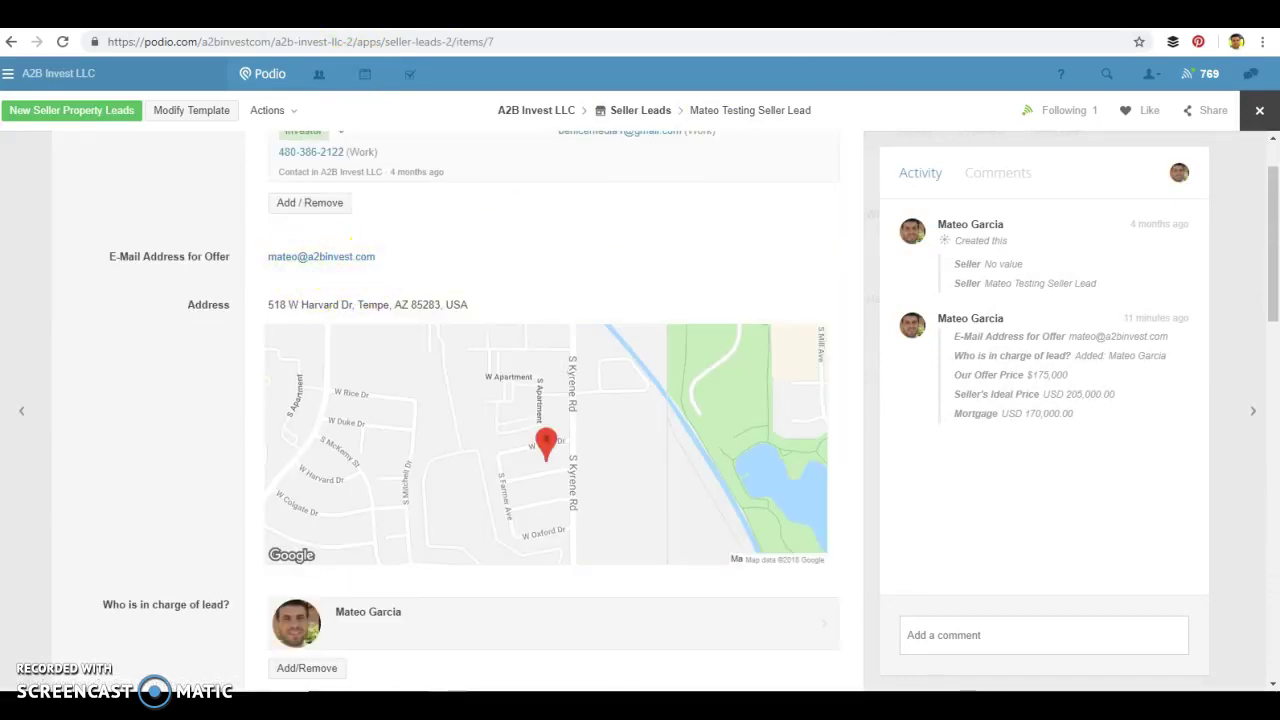
{"action": "key", "text": "ctrl+Tab"}
{"action": "scroll", "coordinate": [714, 320], "scroll_direction": "down", "scroll_amount": 2}
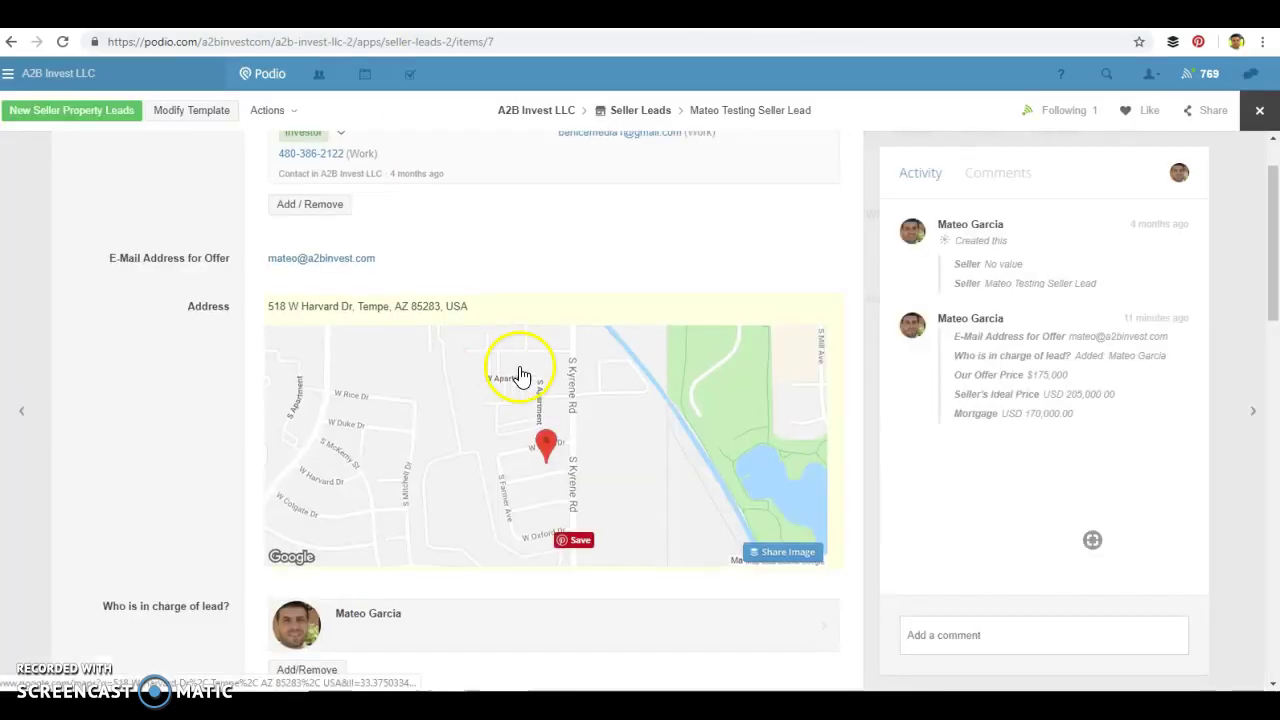
{"action": "scroll", "coordinate": [372, 410], "scroll_direction": "up", "scroll_amount": 1}
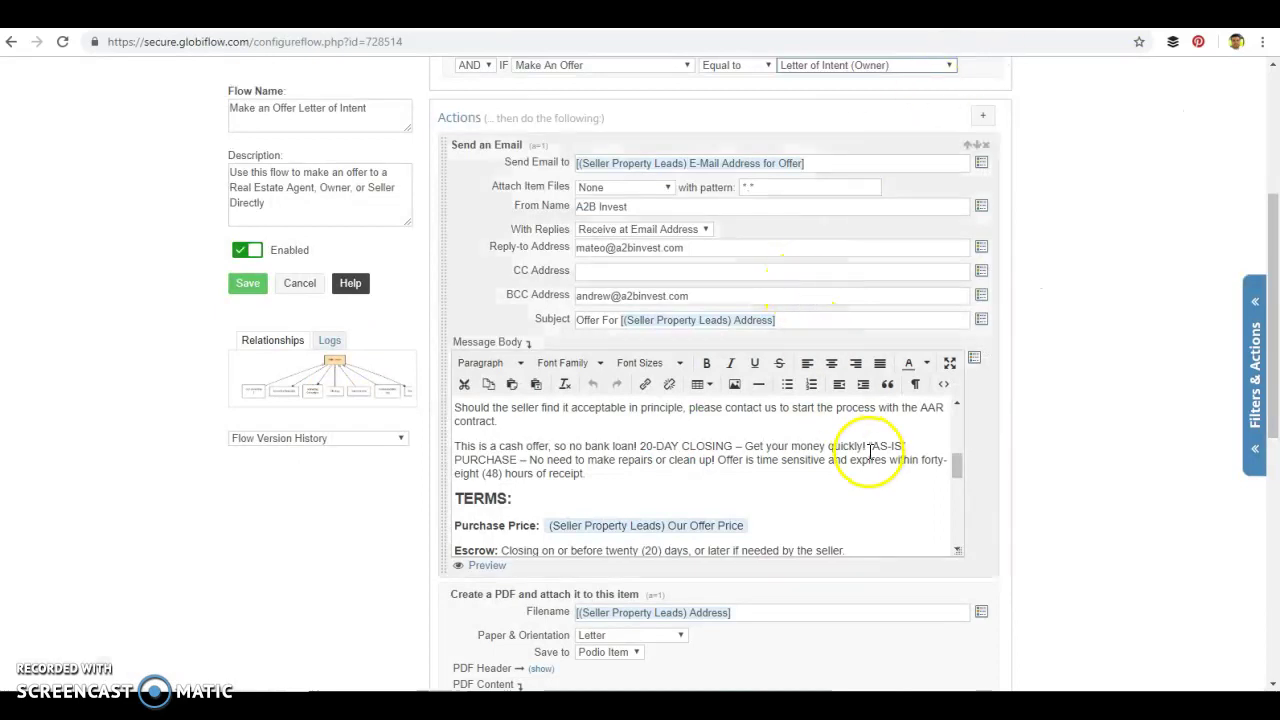
{"action": "scroll", "coordinate": [870, 450], "scroll_direction": "up", "scroll_amount": 3}
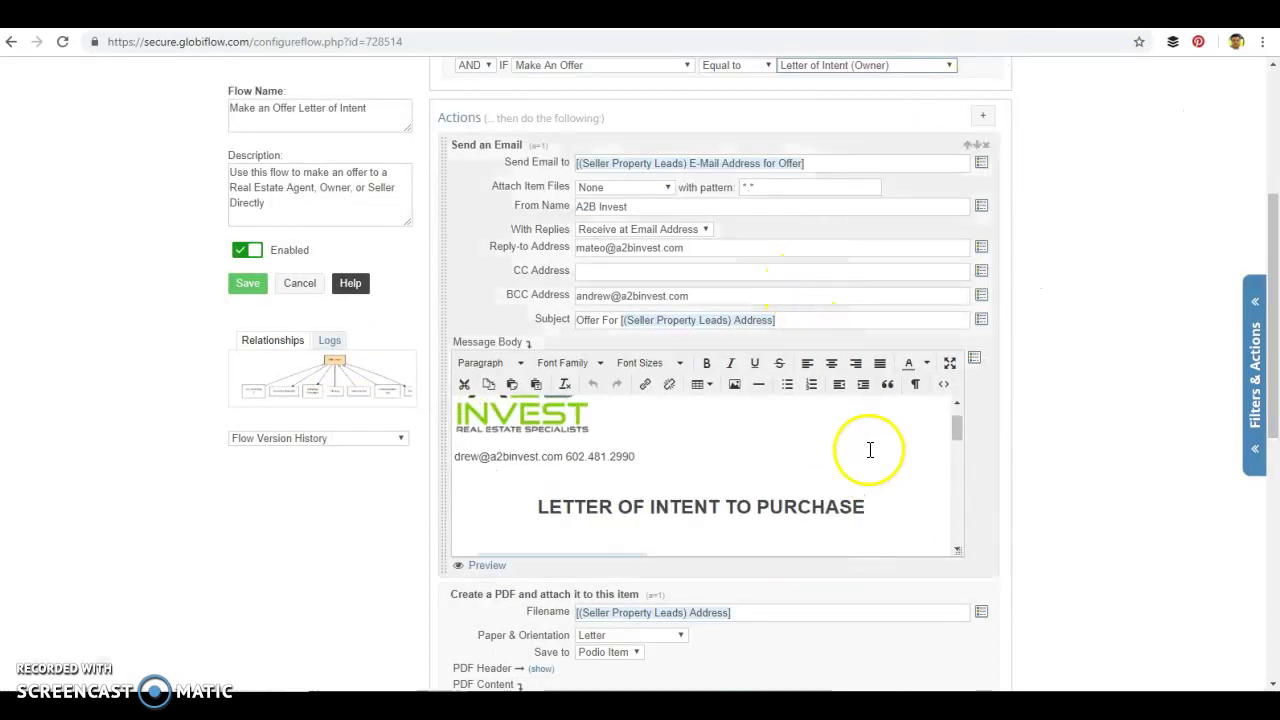
{"action": "scroll", "coordinate": [850, 455], "scroll_direction": "up", "scroll_amount": 1}
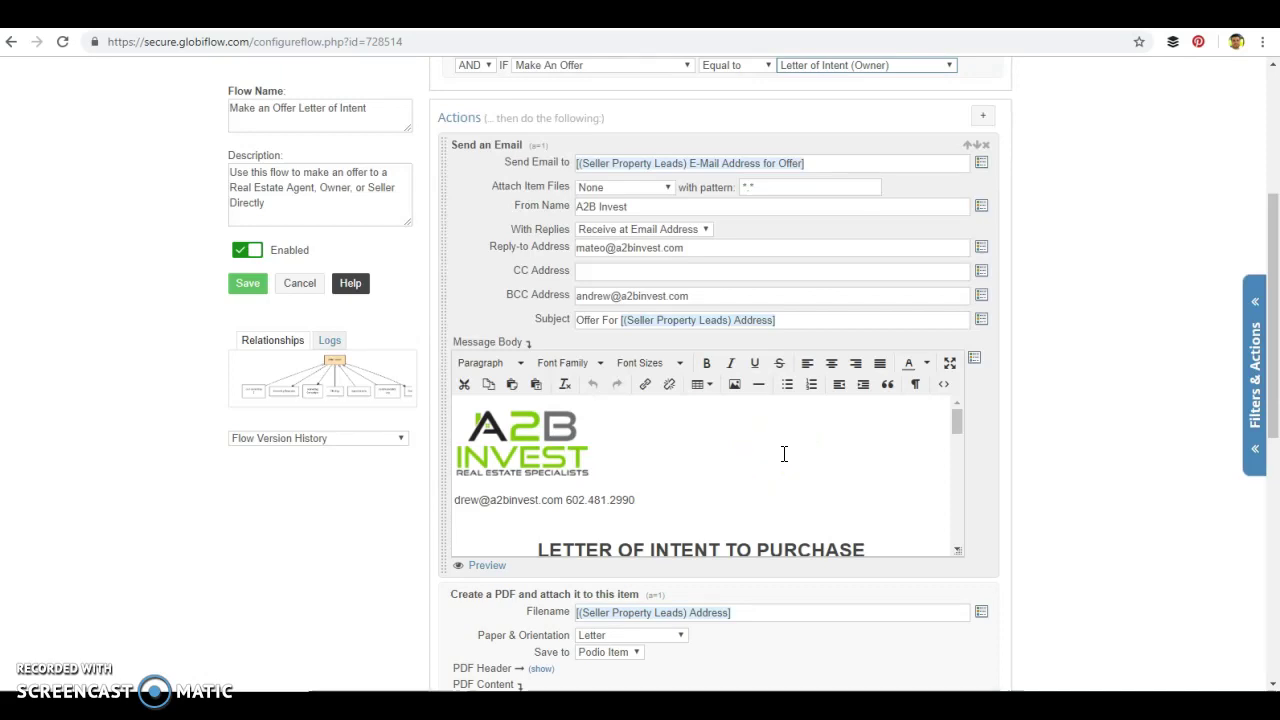
{"action": "left_click", "coordinate": [577, 459]}
{"action": "left_click", "coordinate": [714, 451]}
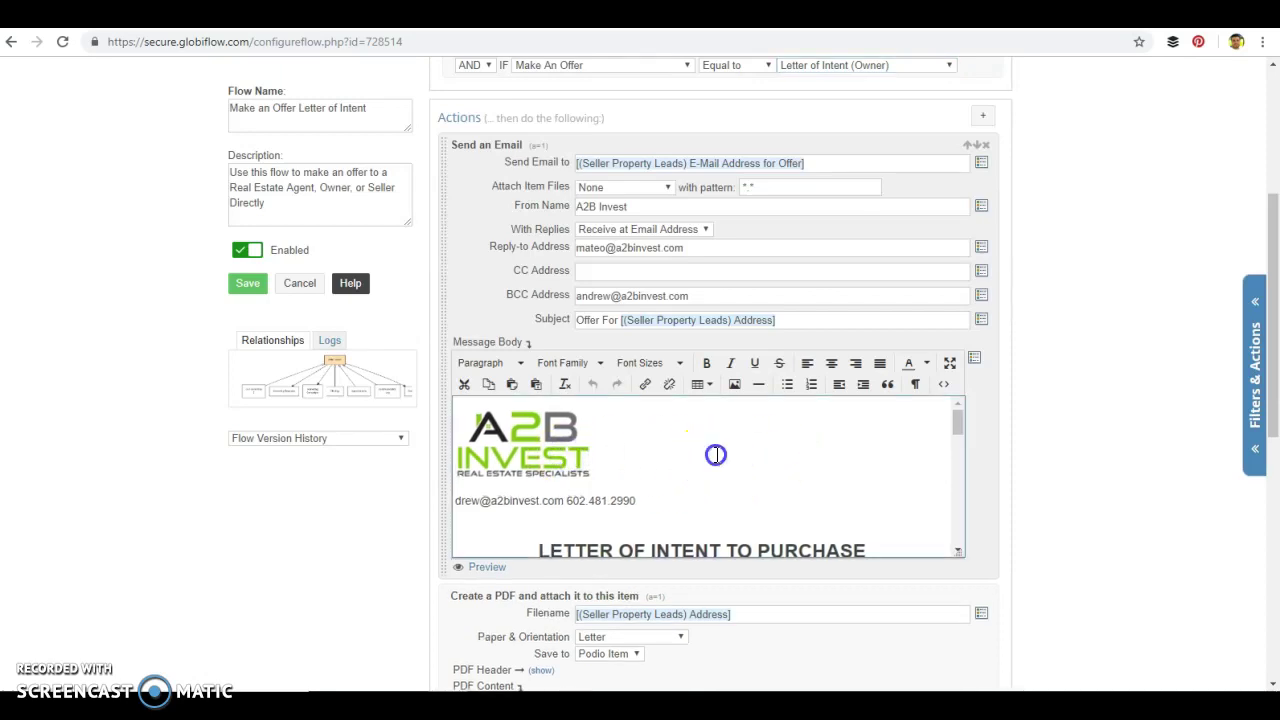
{"action": "scroll", "coordinate": [751, 464], "scroll_direction": "down", "scroll_amount": 3}
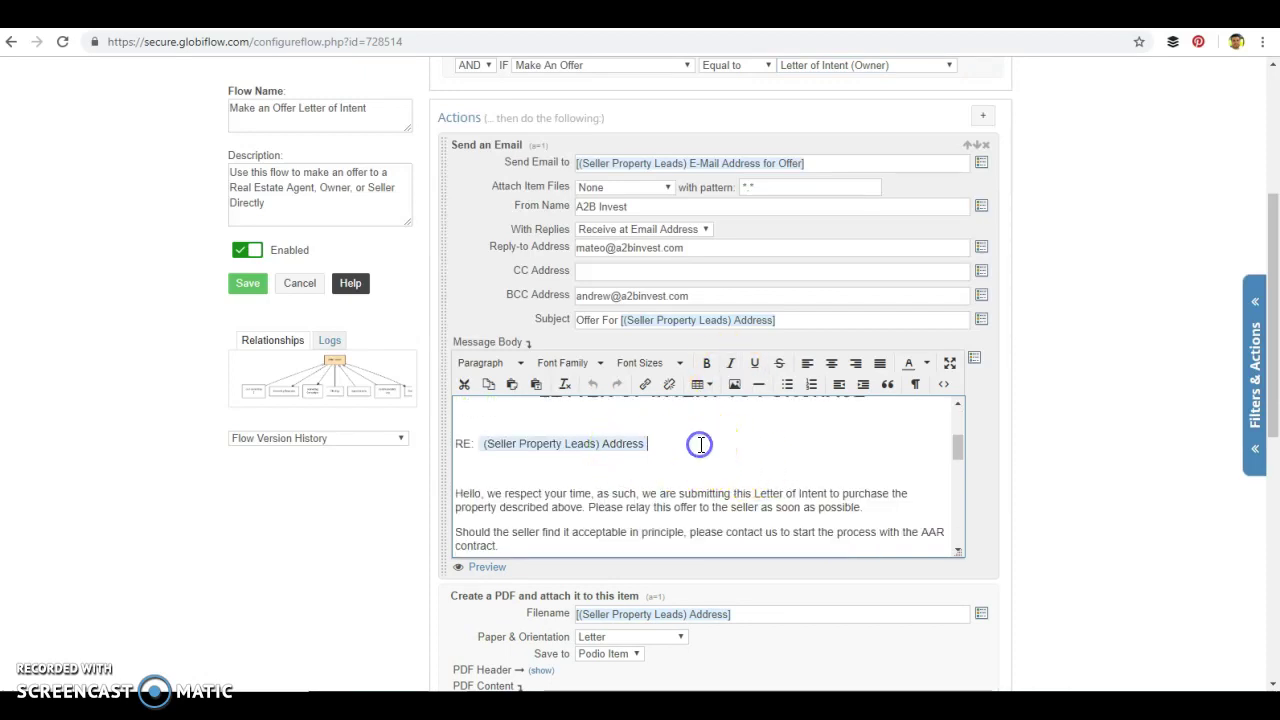
{"action": "left_click", "coordinate": [975, 360]}
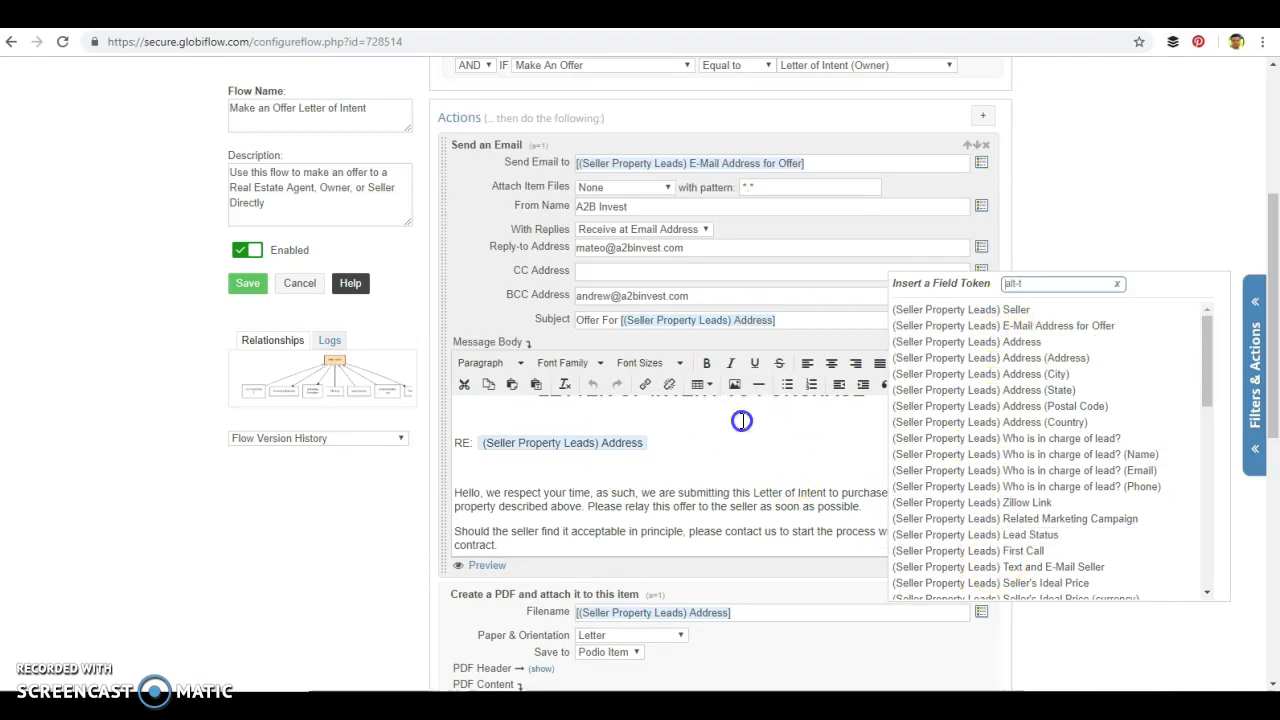
{"action": "left_click", "coordinate": [740, 422]}
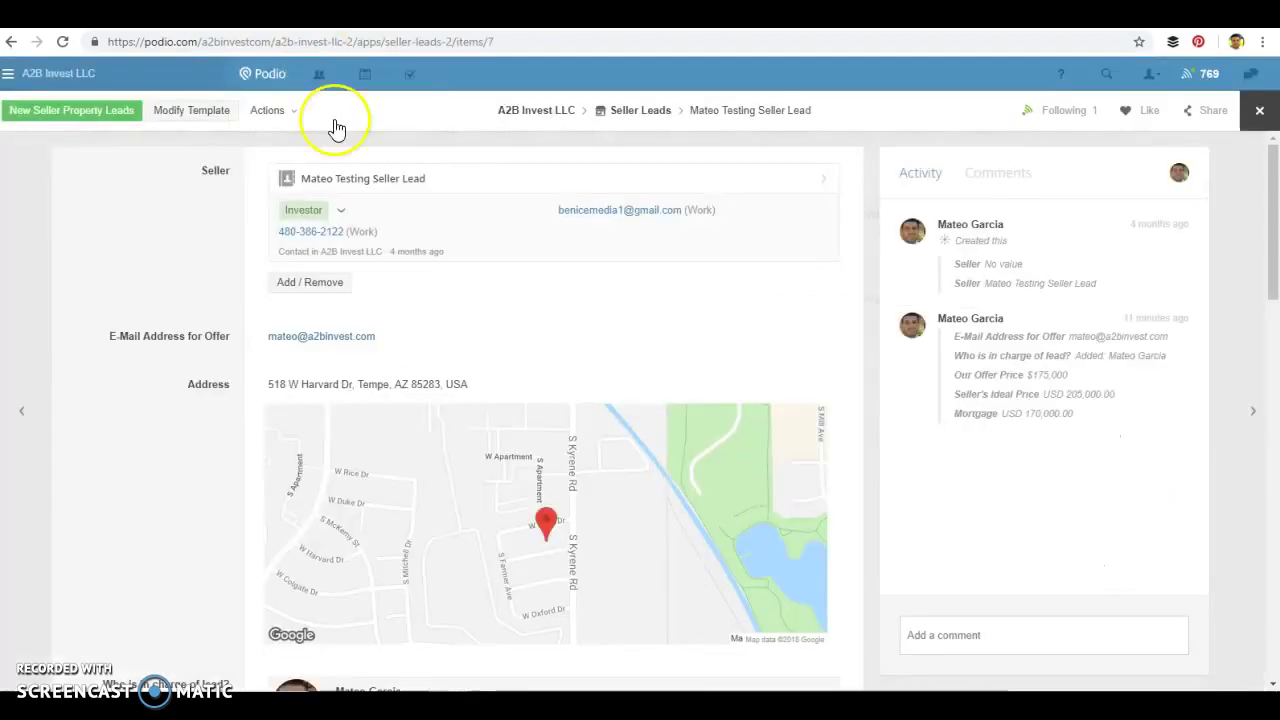
{"action": "scroll", "coordinate": [474, 354], "scroll_direction": "down", "scroll_amount": 2}
{"action": "scroll", "coordinate": [560, 438], "scroll_direction": "up", "scroll_amount": 2}
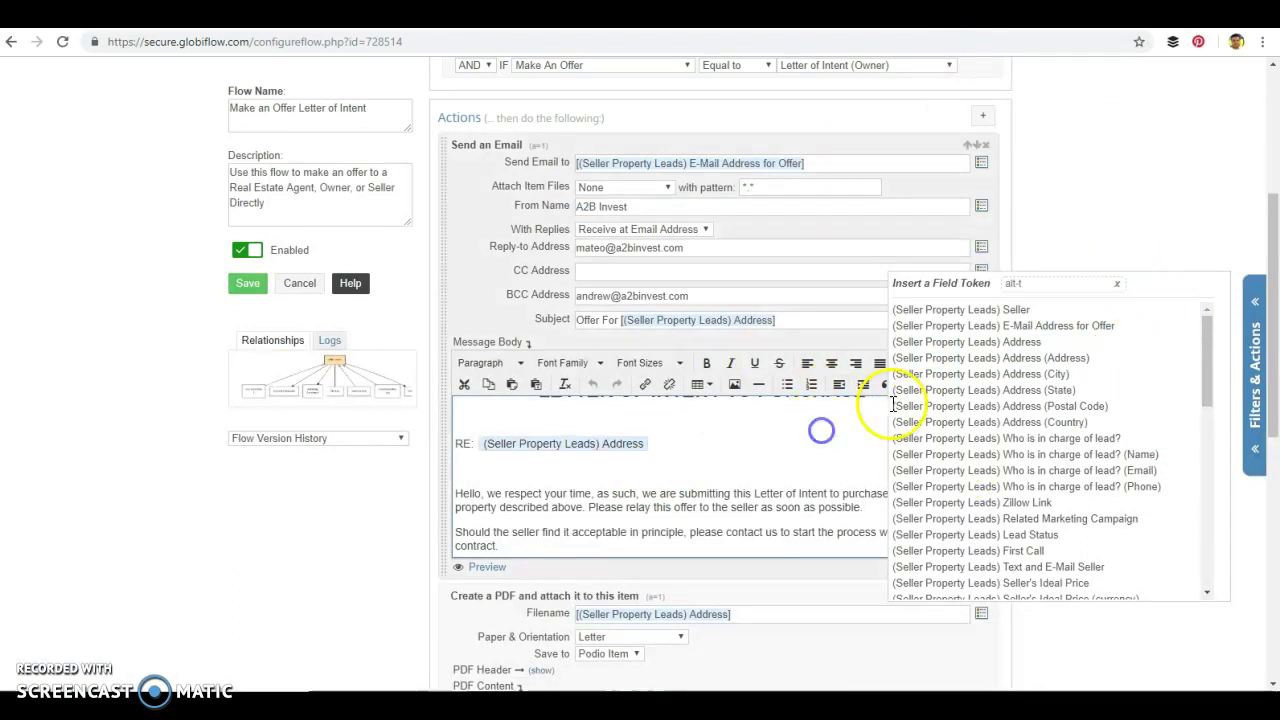
{"action": "left_click", "coordinate": [1117, 284]}
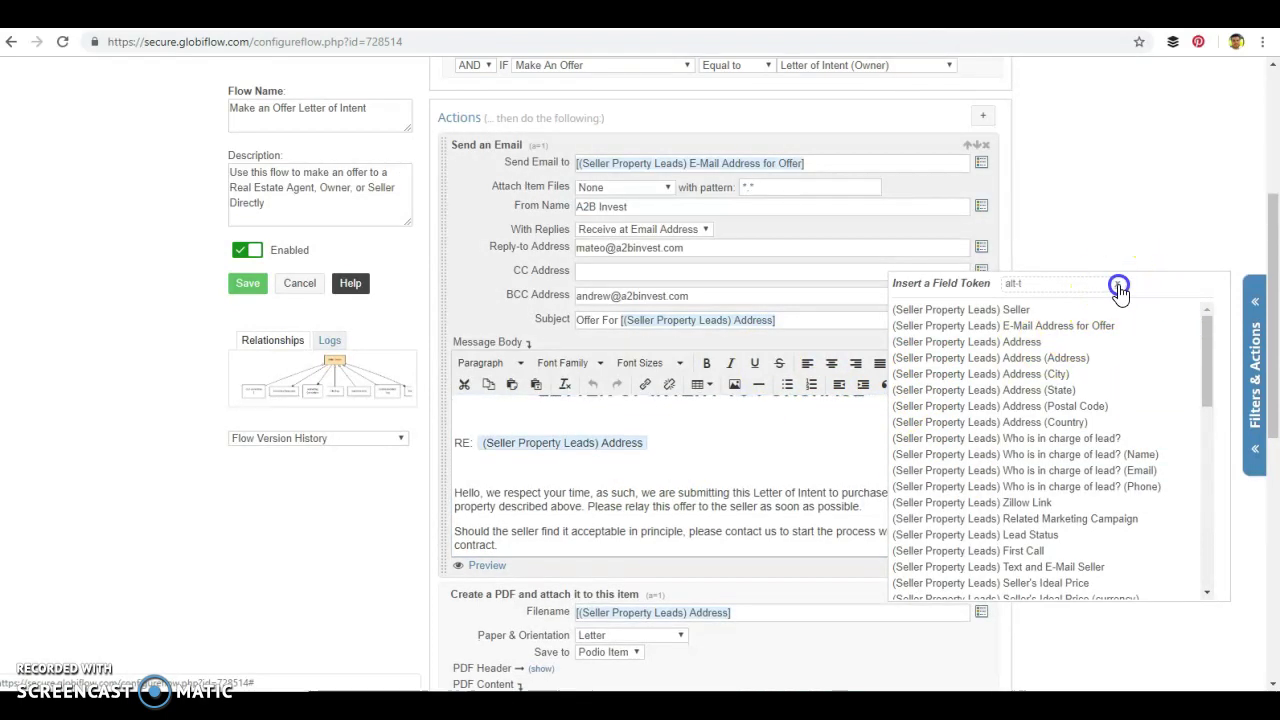
{"action": "left_click", "coordinate": [930, 310]}
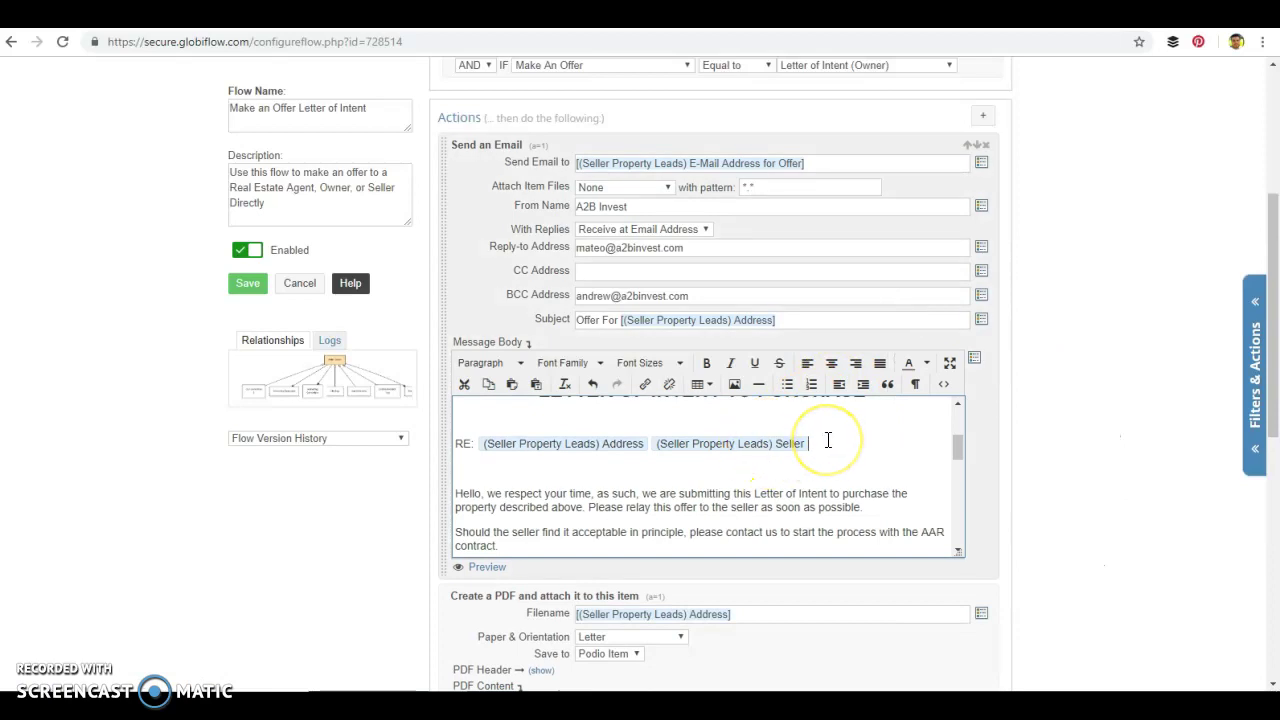
{"action": "key", "text": "BackSpace"}
{"action": "scroll", "coordinate": [700, 486], "scroll_direction": "down", "scroll_amount": 2}
{"action": "scroll", "coordinate": [690, 488], "scroll_direction": "down", "scroll_amount": 2}
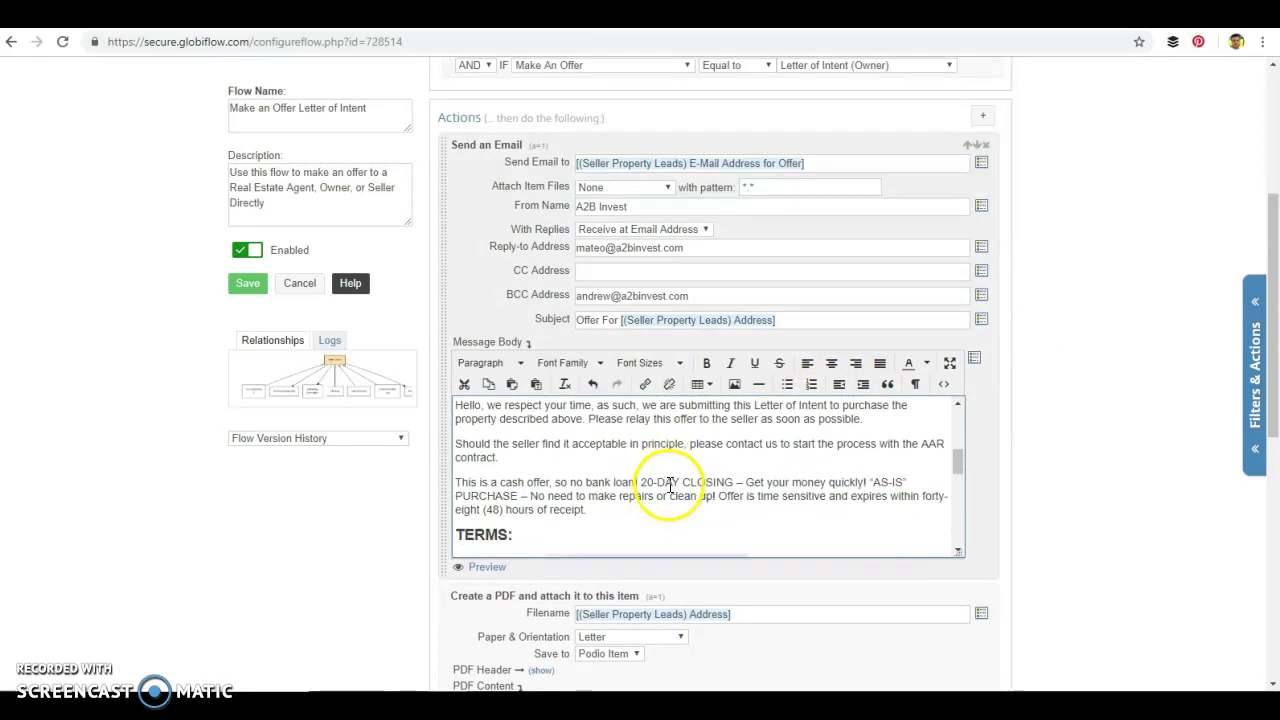
{"action": "scroll", "coordinate": [650, 490], "scroll_direction": "down", "scroll_amount": 1}
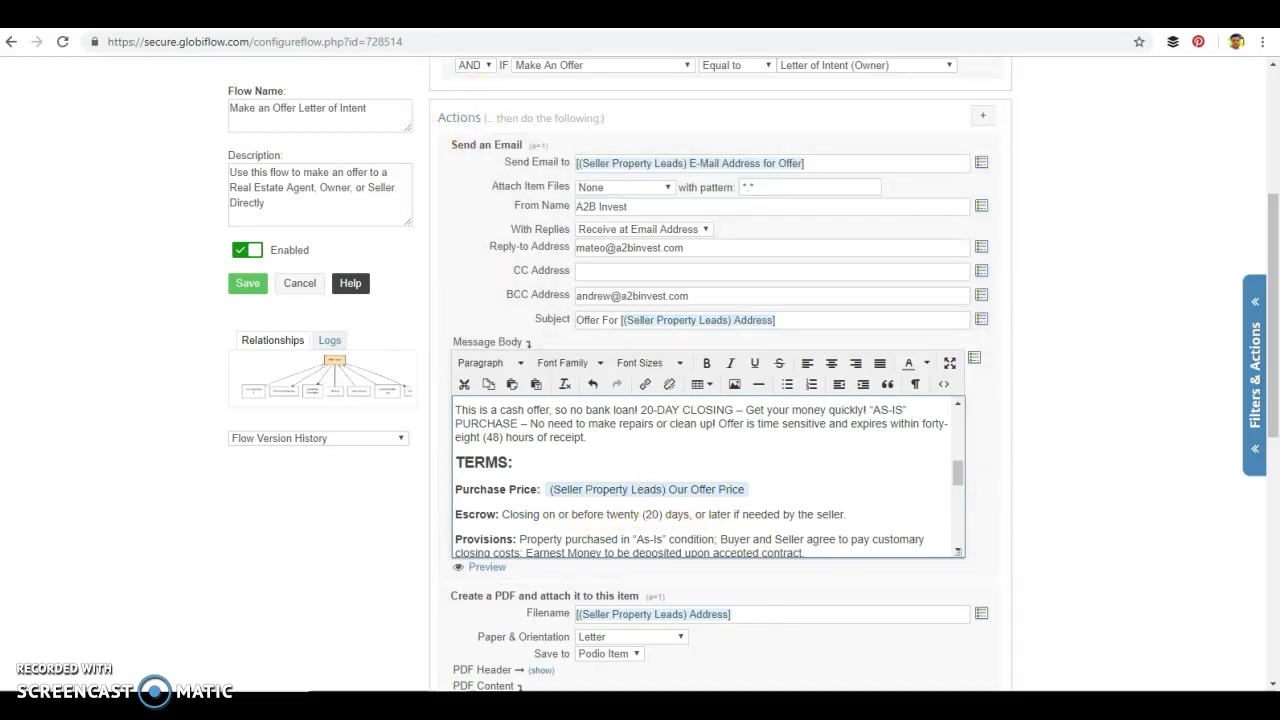
{"action": "scroll", "coordinate": [406, 391], "scroll_direction": "down", "scroll_amount": 3}
{"action": "scroll", "coordinate": [429, 394], "scroll_direction": "down", "scroll_amount": 4}
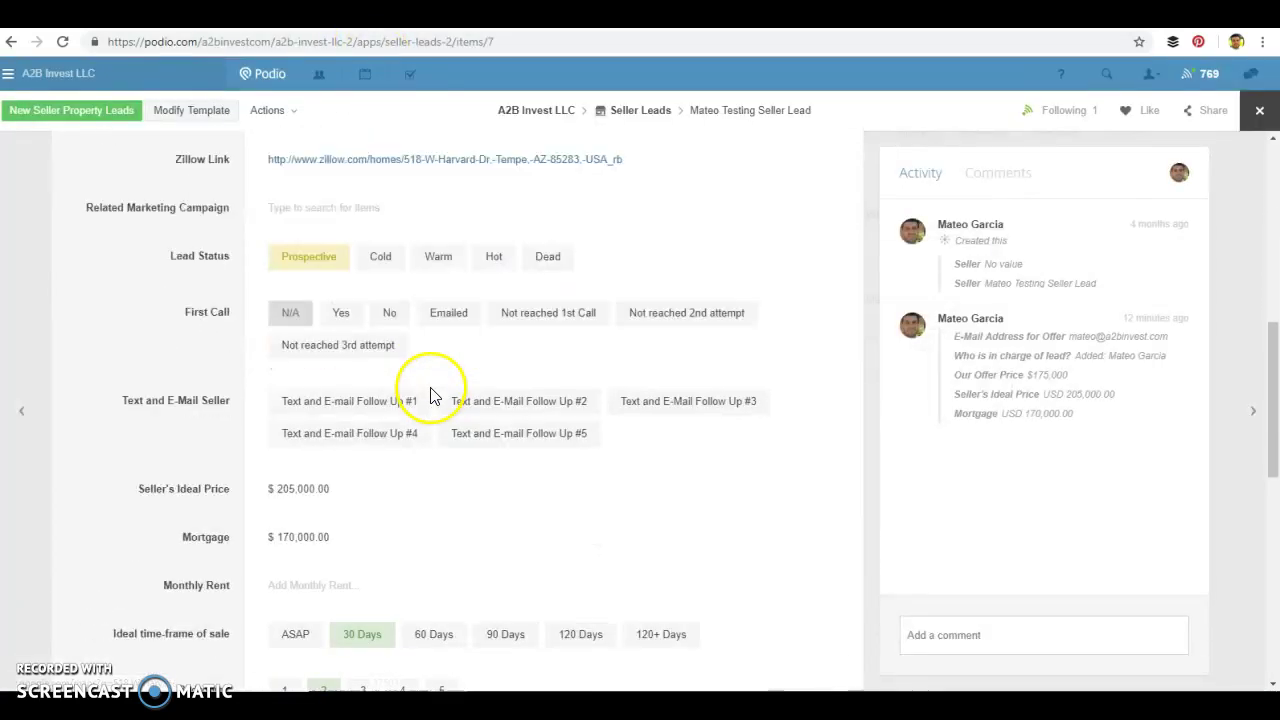
{"action": "scroll", "coordinate": [423, 391], "scroll_direction": "down", "scroll_amount": 3}
{"action": "scroll", "coordinate": [414, 421], "scroll_direction": "down", "scroll_amount": 1}
{"action": "scroll", "coordinate": [406, 414], "scroll_direction": "down", "scroll_amount": 4}
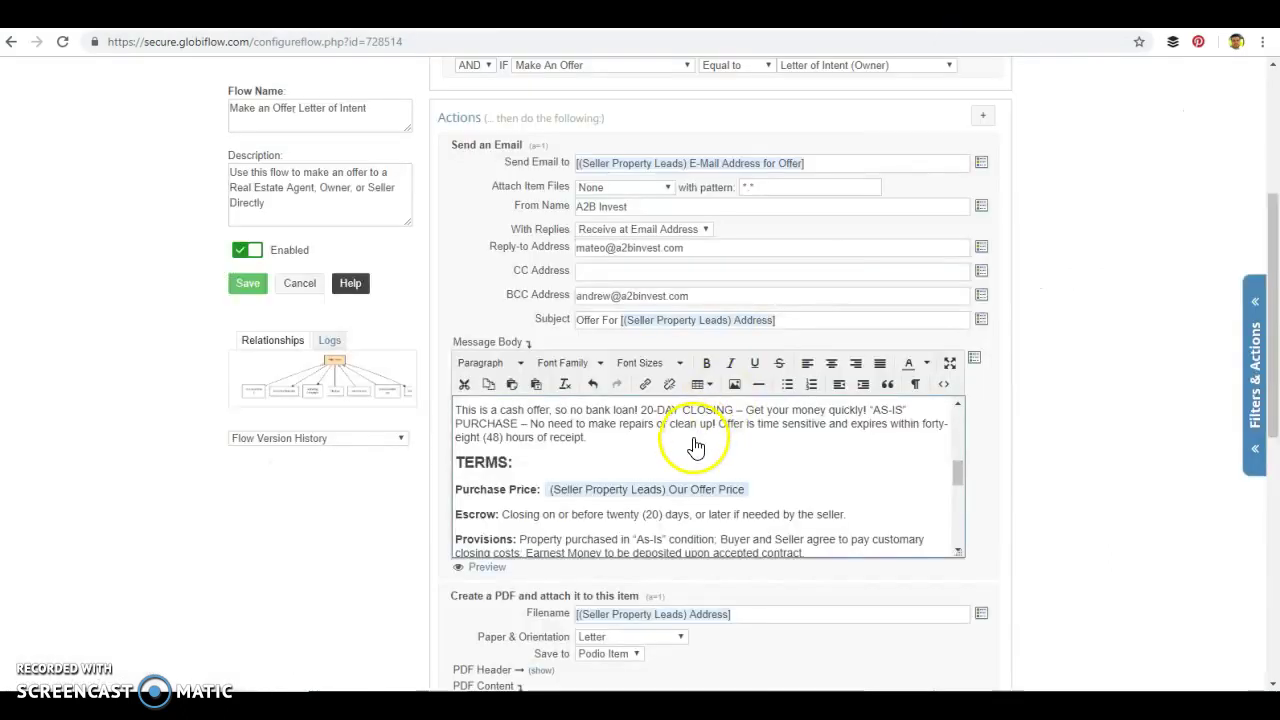
{"action": "scroll", "coordinate": [820, 440], "scroll_direction": "down", "scroll_amount": 1}
{"action": "scroll", "coordinate": [790, 455], "scroll_direction": "down", "scroll_amount": 1}
{"action": "scroll", "coordinate": [822, 470], "scroll_direction": "down", "scroll_amount": 1}
{"action": "scroll", "coordinate": [822, 470], "scroll_direction": "down", "scroll_amount": 1}
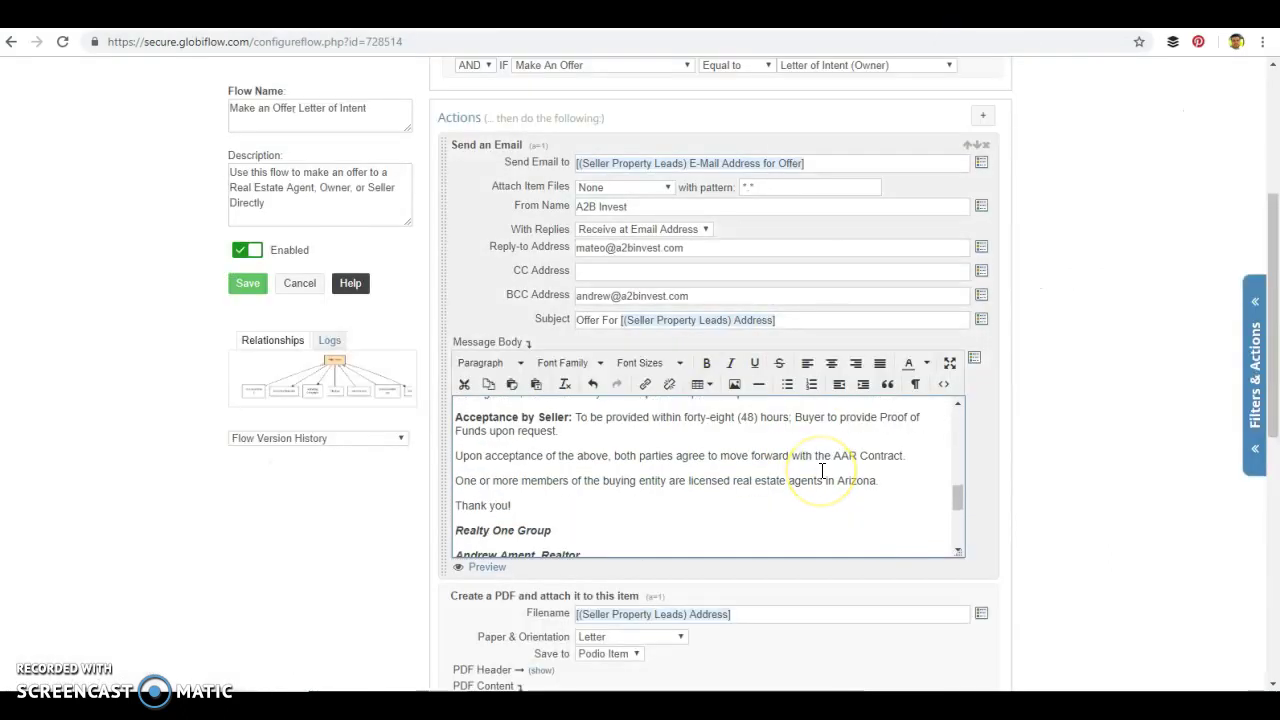
{"action": "scroll", "coordinate": [835, 488], "scroll_direction": "down", "scroll_amount": 1}
{"action": "scroll", "coordinate": [880, 495], "scroll_direction": "down", "scroll_amount": 1}
{"action": "scroll", "coordinate": [1070, 493], "scroll_direction": "down", "scroll_amount": 2}
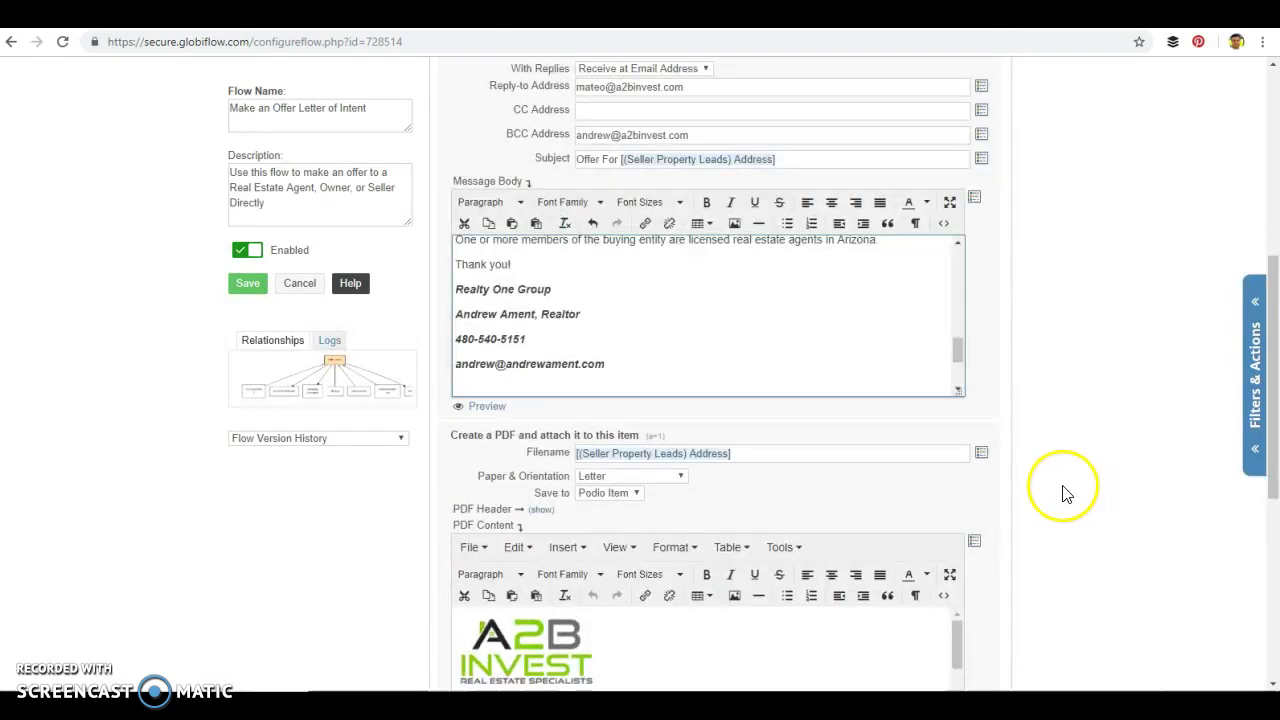
{"action": "scroll", "coordinate": [850, 495], "scroll_direction": "down", "scroll_amount": 1}
{"action": "scroll", "coordinate": [730, 535], "scroll_direction": "down", "scroll_amount": 1}
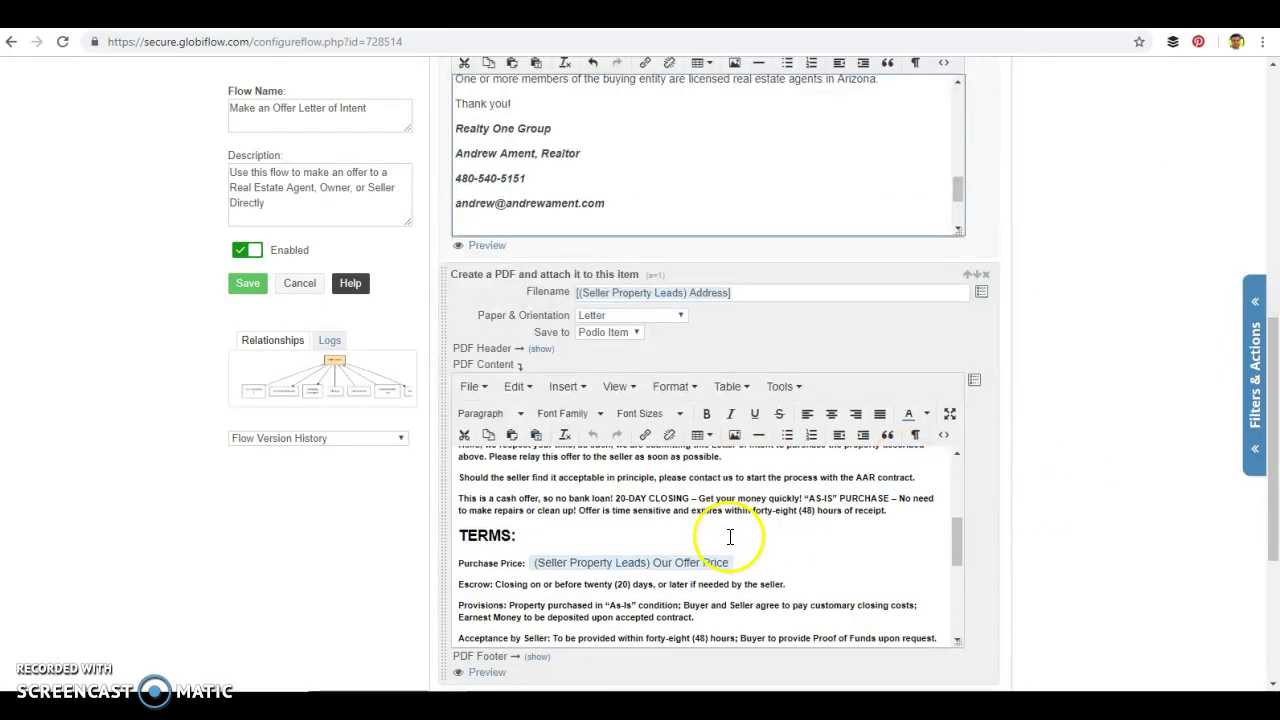
{"action": "scroll", "coordinate": [730, 535], "scroll_direction": "down", "scroll_amount": 2}
{"action": "scroll", "coordinate": [730, 535], "scroll_direction": "down", "scroll_amount": 2}
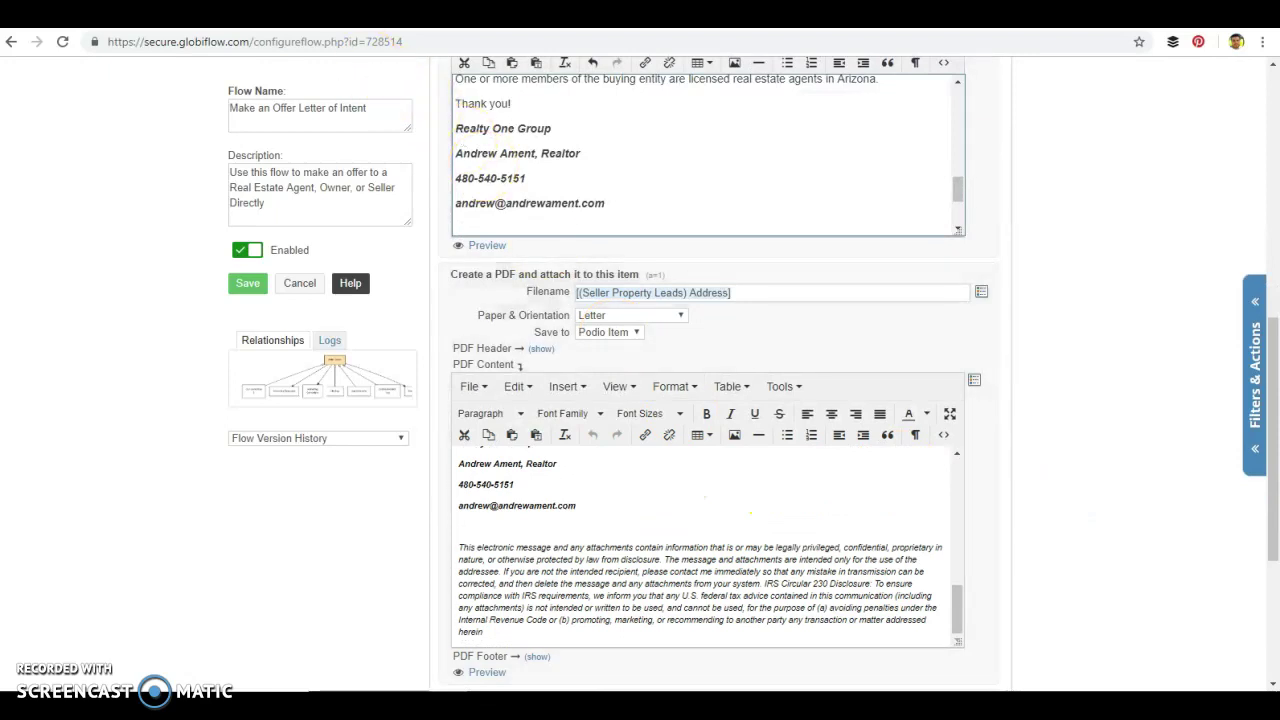
{"action": "left_click", "coordinate": [360, 12]}
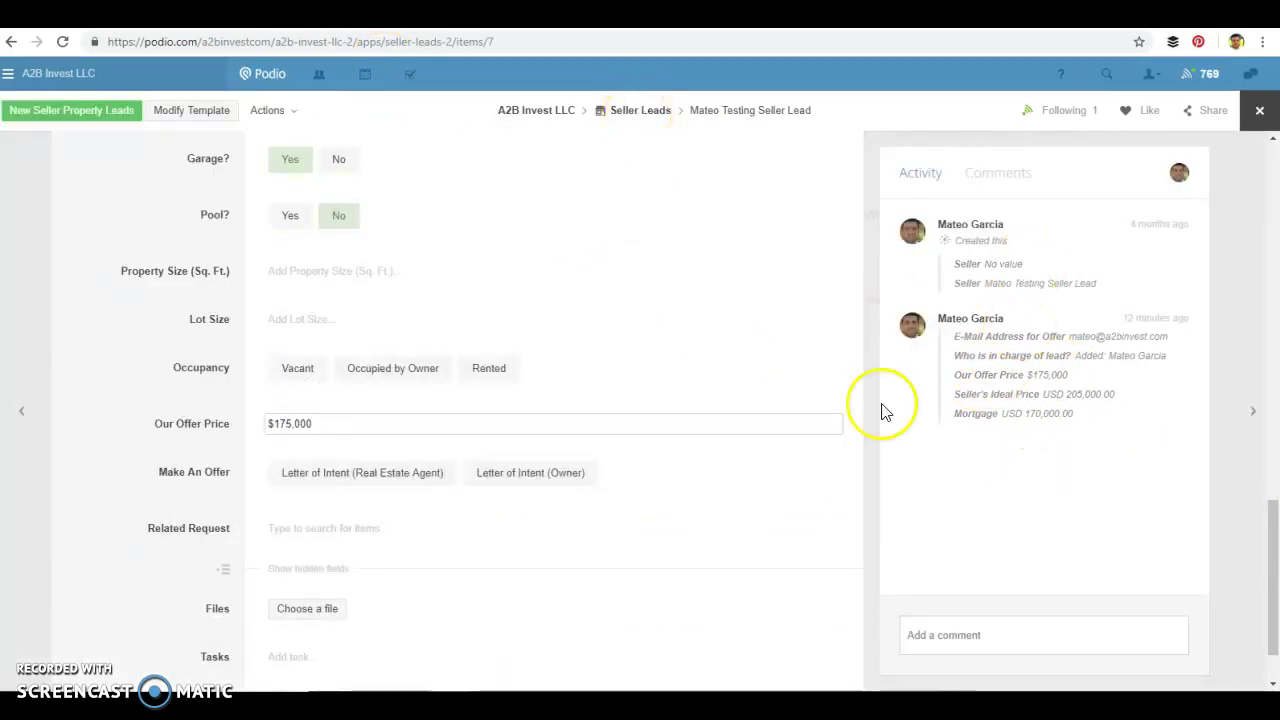
{"action": "left_click", "coordinate": [819, 424]}
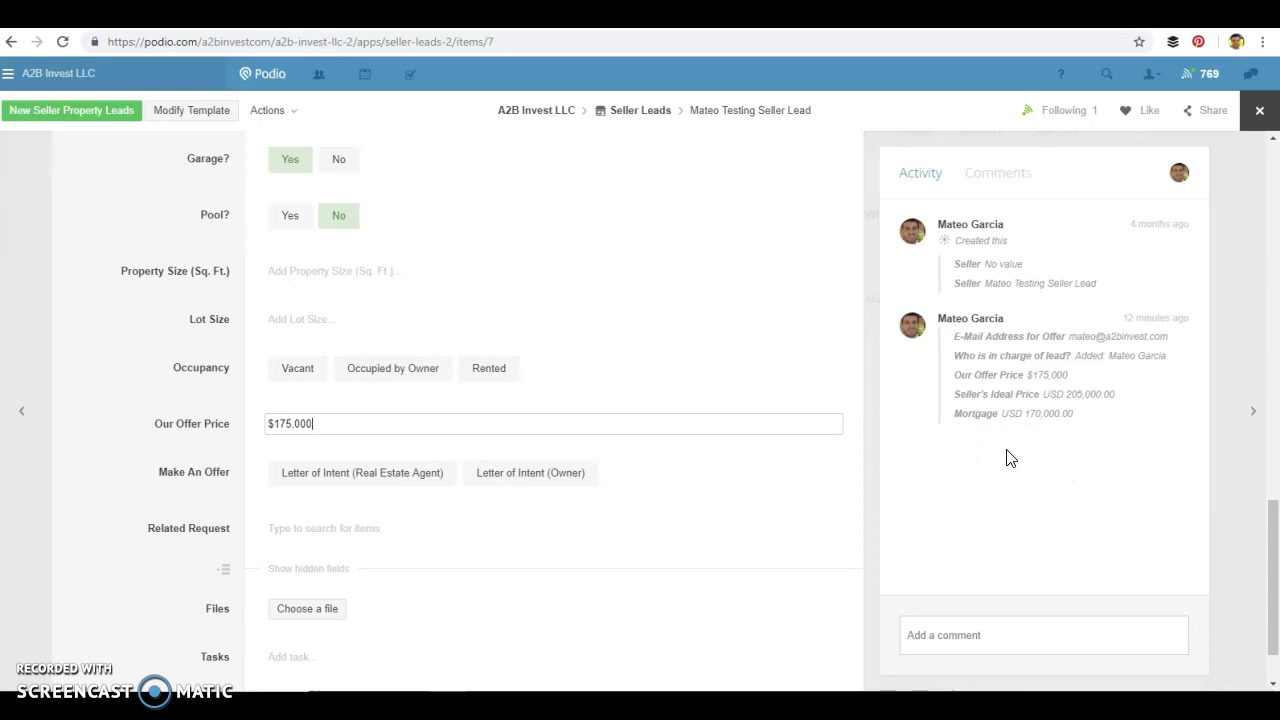
{"action": "left_click", "coordinate": [910, 325]}
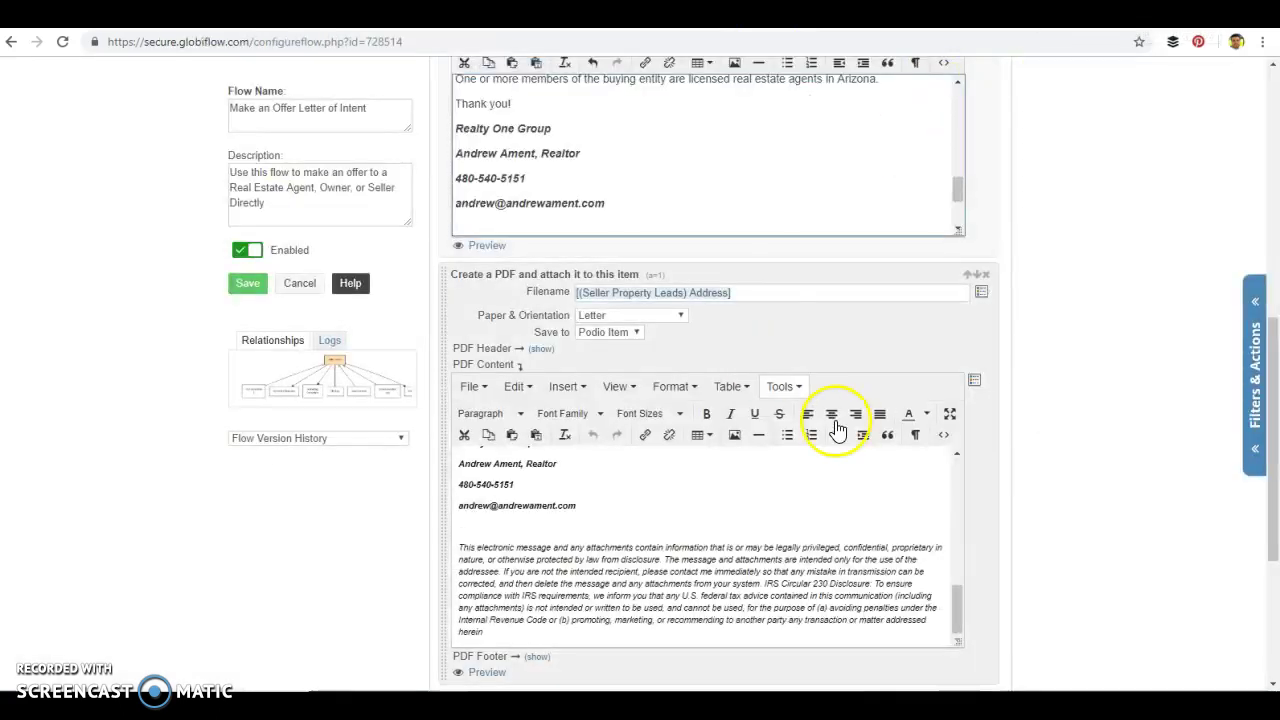
Step: Scroll the Globiflow flow back up to its Trigger and Filters sections
{"action": "scroll", "coordinate": [1029, 451], "scroll_direction": "down", "scroll_amount": 1}
{"action": "scroll", "coordinate": [1042, 460], "scroll_direction": "down", "scroll_amount": 2}
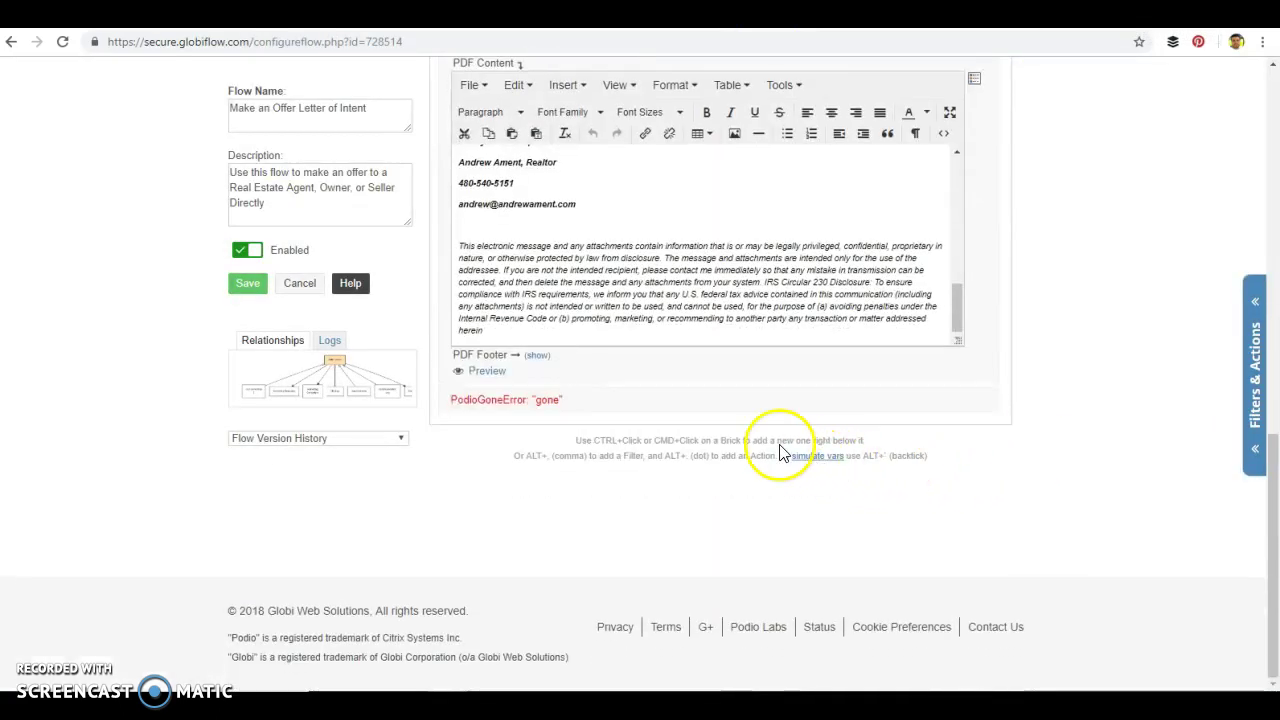
{"action": "scroll", "coordinate": [720, 440], "scroll_direction": "up", "scroll_amount": 1}
{"action": "scroll", "coordinate": [651, 415], "scroll_direction": "up", "scroll_amount": 2}
{"action": "scroll", "coordinate": [720, 415], "scroll_direction": "up", "scroll_amount": 2}
{"action": "scroll", "coordinate": [880, 430], "scroll_direction": "up", "scroll_amount": 2}
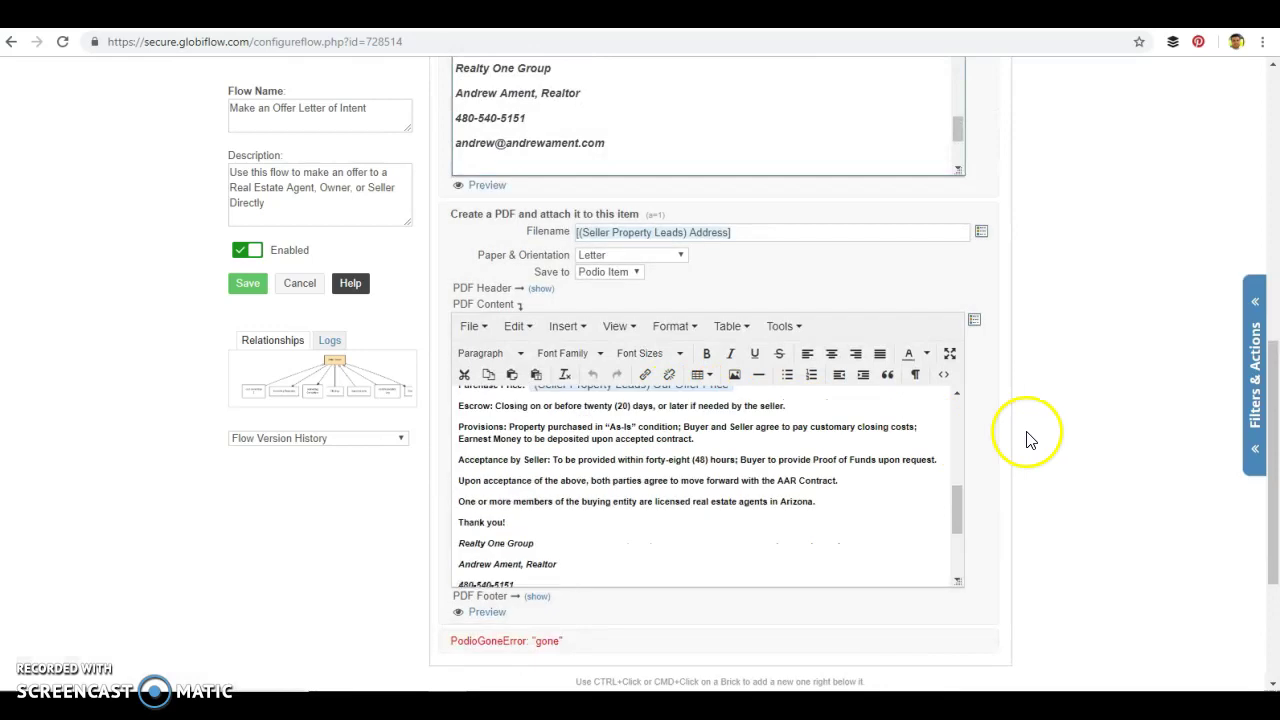
{"action": "scroll", "coordinate": [1040, 436], "scroll_direction": "up", "scroll_amount": 3}
{"action": "scroll", "coordinate": [1040, 433], "scroll_direction": "up", "scroll_amount": 2}
{"action": "scroll", "coordinate": [1036, 430], "scroll_direction": "up", "scroll_amount": 3}
{"action": "scroll", "coordinate": [880, 372], "scroll_direction": "down", "scroll_amount": 1}
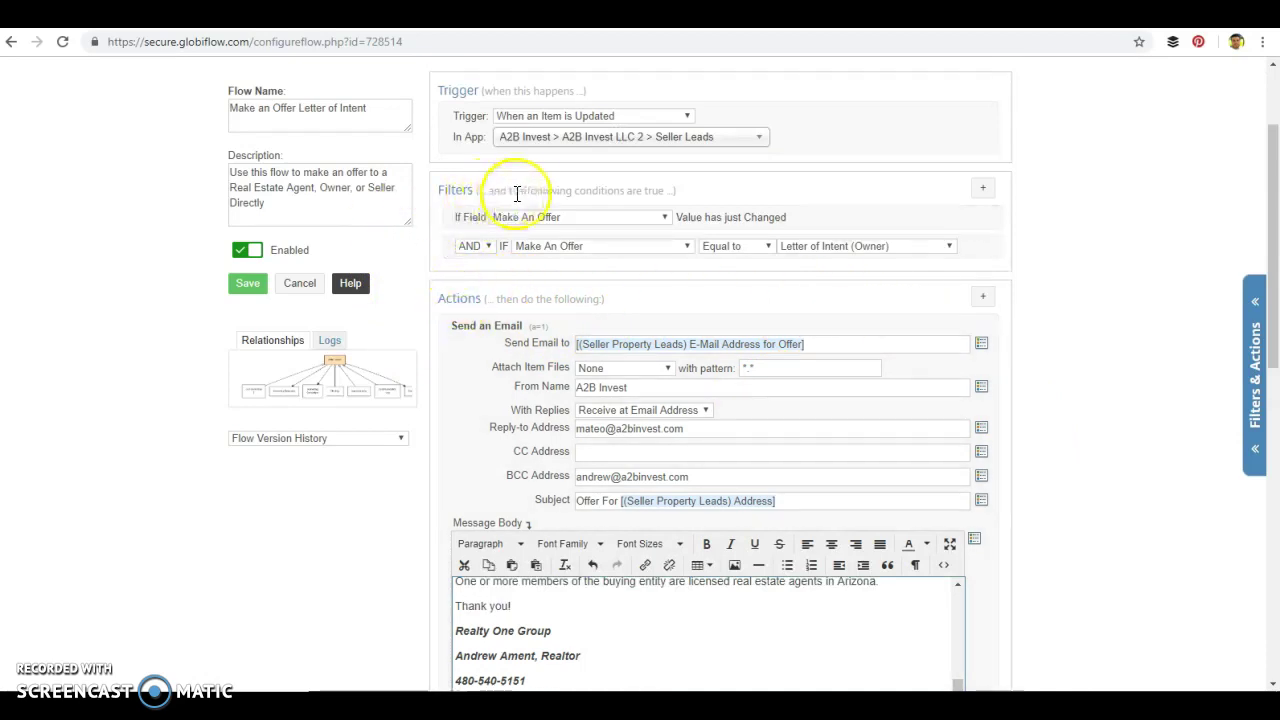
{"action": "scroll", "coordinate": [688, 553], "scroll_direction": "down", "scroll_amount": 2}
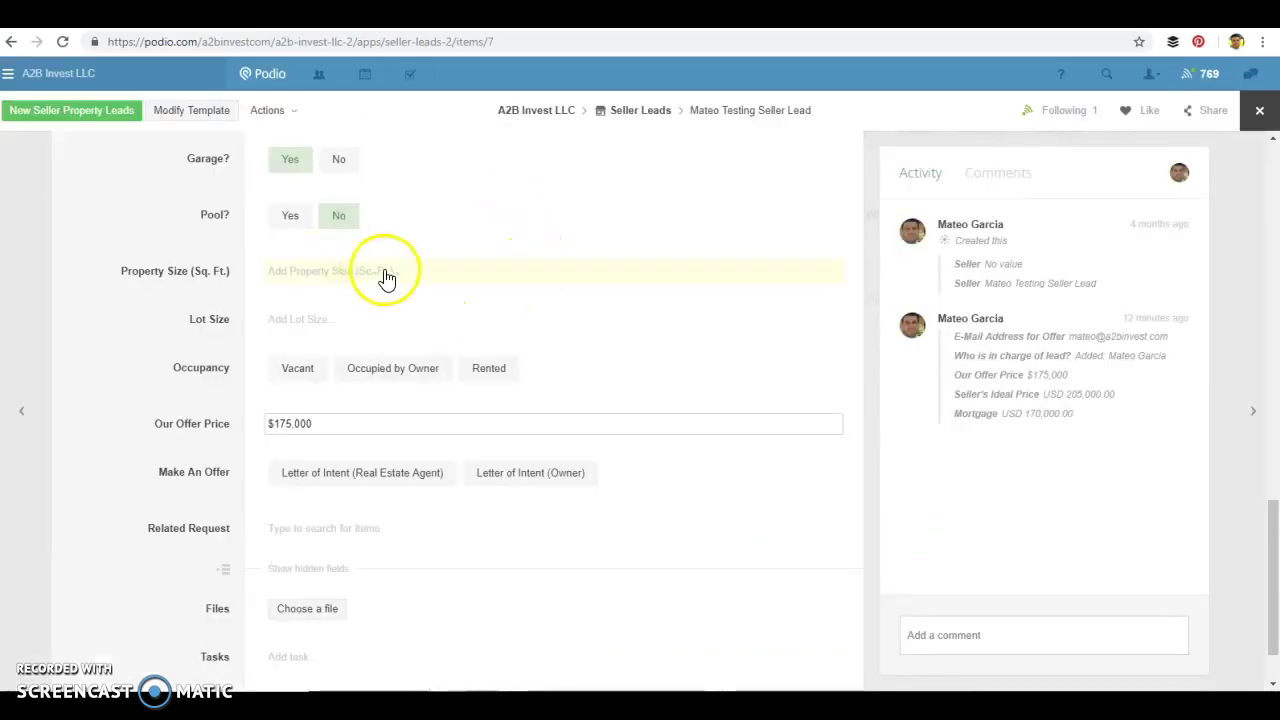
{"action": "scroll", "coordinate": [648, 343], "scroll_direction": "up", "scroll_amount": 1}
{"action": "scroll", "coordinate": [648, 343], "scroll_direction": "up", "scroll_amount": 2}
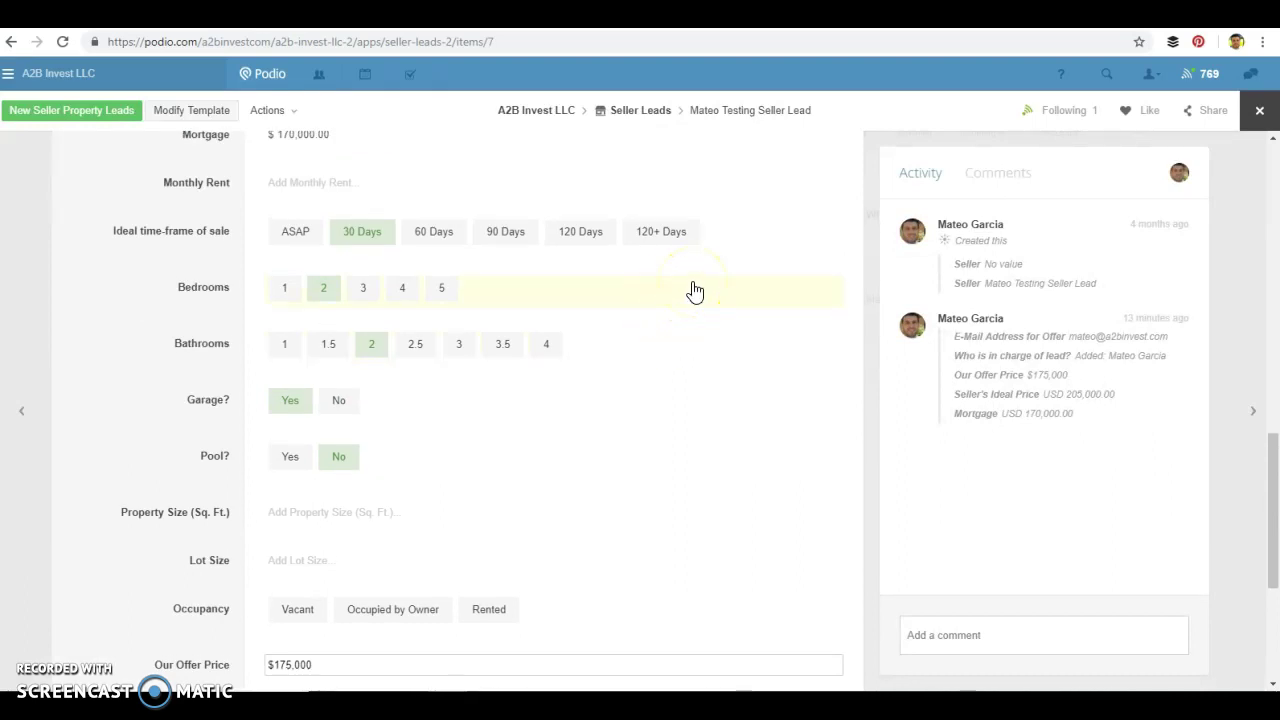
{"action": "left_click", "coordinate": [768, 209]}
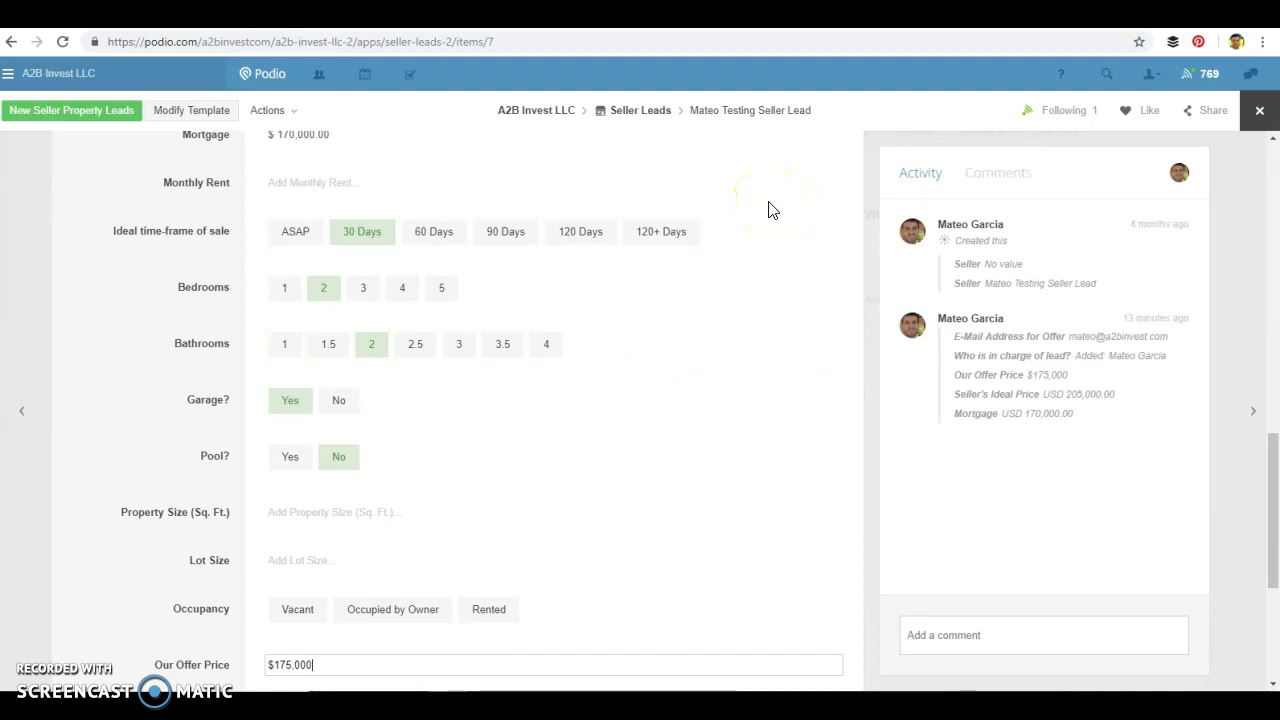